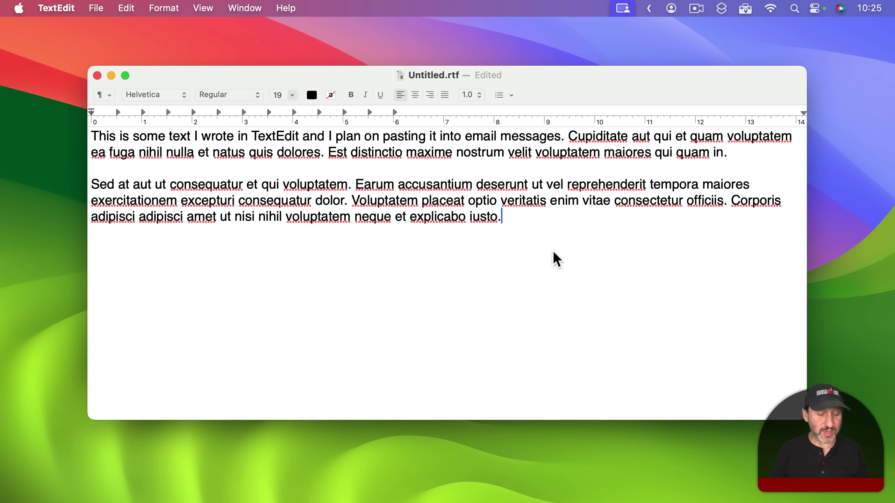
Delete all the text in the Untitled.rtf document
{"action": "key", "text": "super+a"}
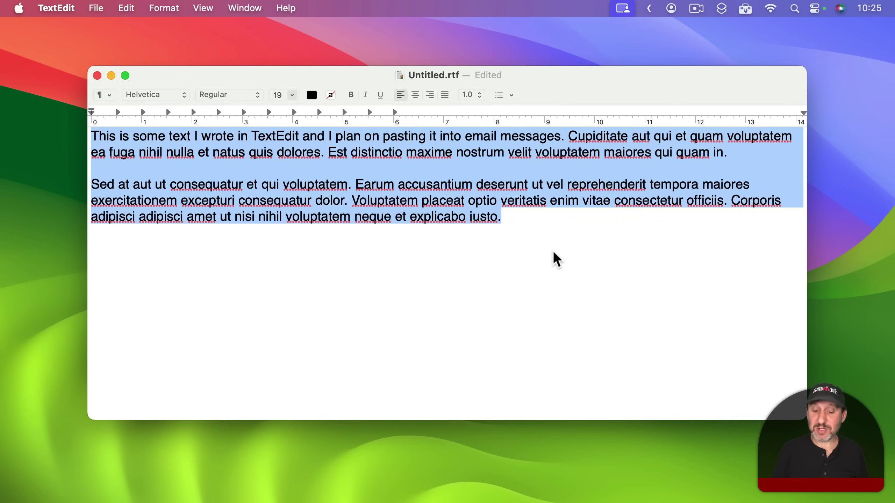
{"action": "key", "text": "BackSpace"}
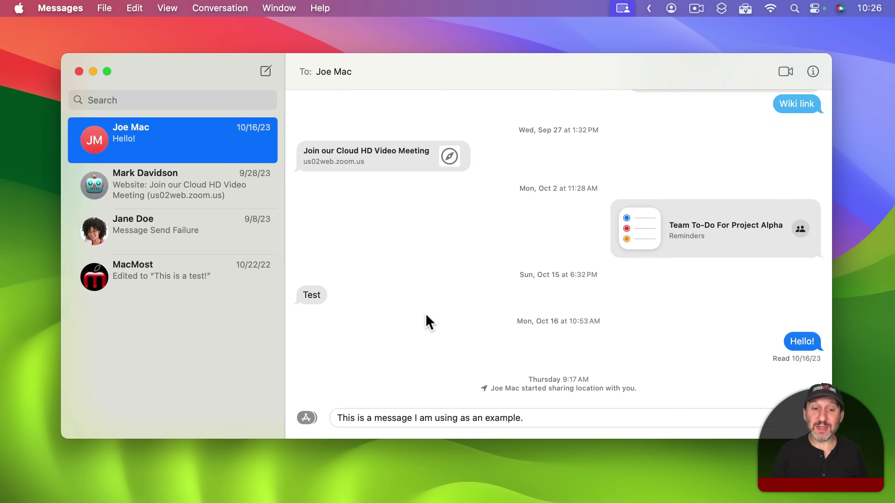
In Messages, clear the entire unsent draft message in the open conversation
{"action": "key", "text": "cmd+a"}
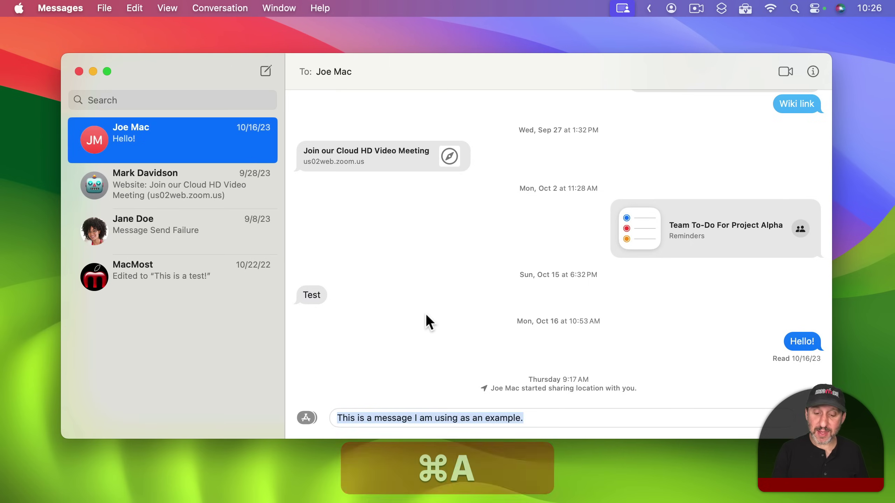
{"action": "key", "text": "BackSpace"}
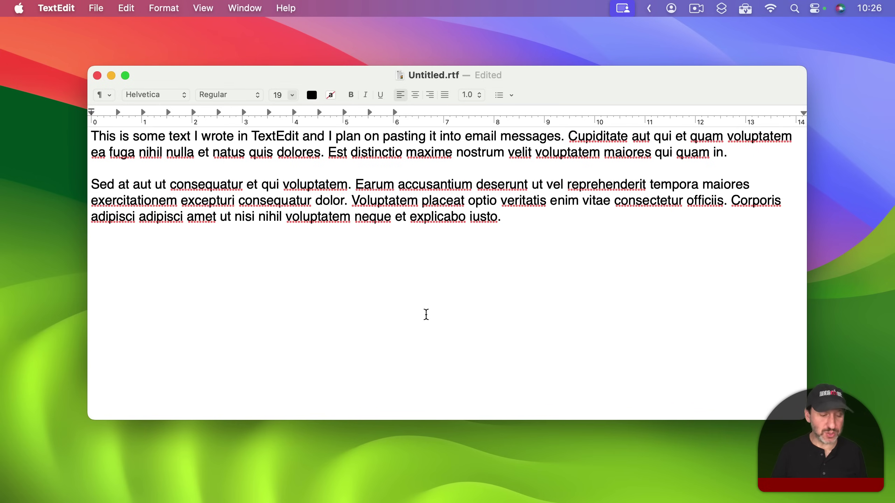
In TextEdit, make all the text in Untitled.rtf bold
{"action": "key", "text": "super+a"}
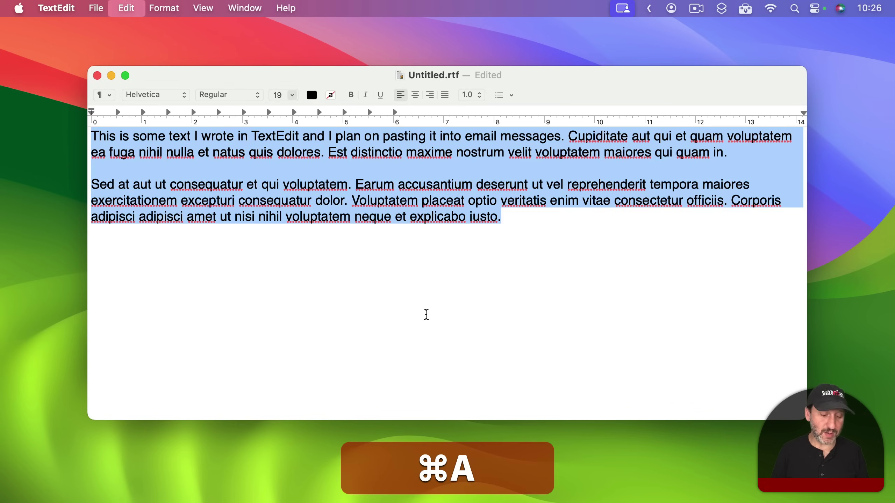
{"action": "key", "text": "super+b"}
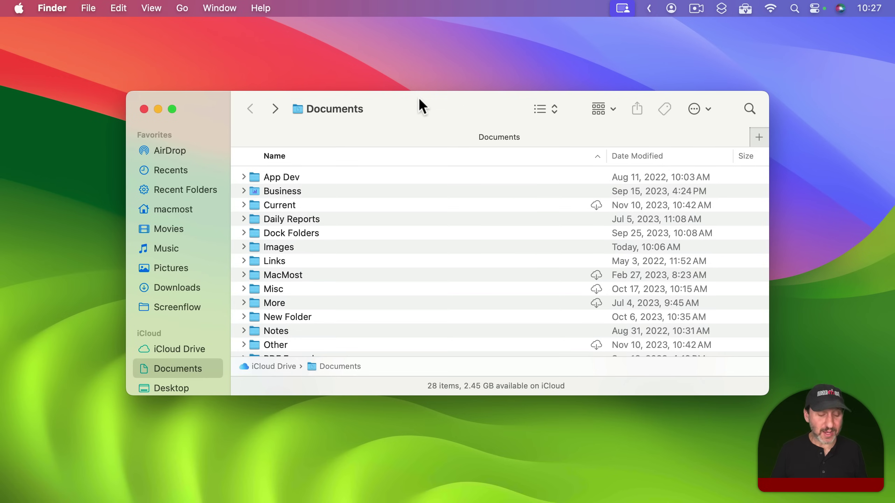
In the Finder's Documents folder, expand all the folders at once and collapse them again
{"action": "key", "text": "super+a"}
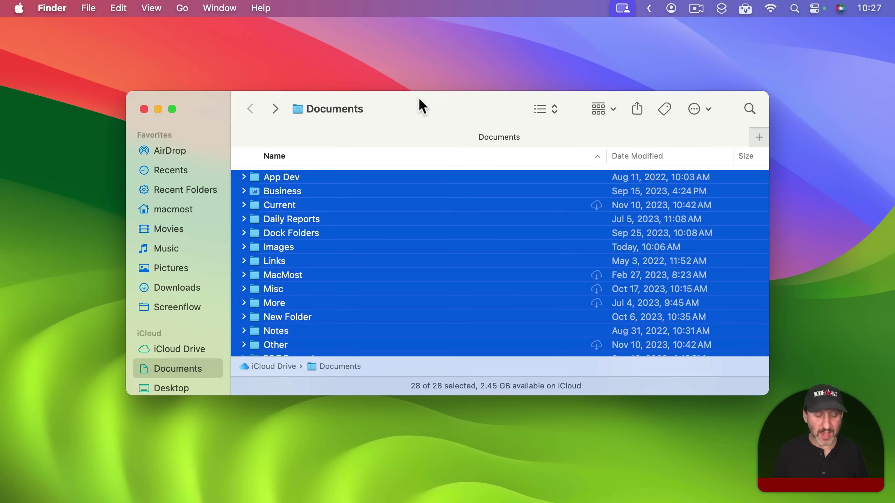
{"action": "key", "text": "super+Right"}
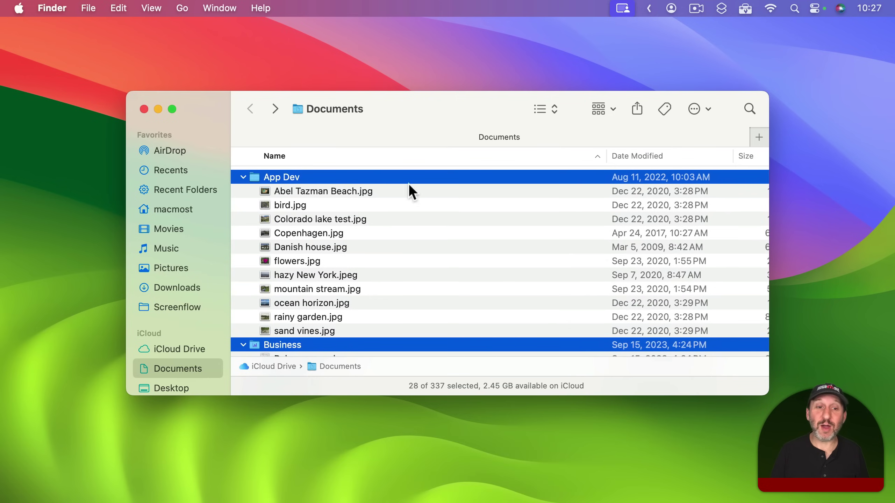
{"action": "scroll", "coordinate": [396, 238], "scroll_direction": "down", "scroll_amount": 15}
{"action": "scroll", "coordinate": [397, 238], "scroll_direction": "up", "scroll_amount": 15}
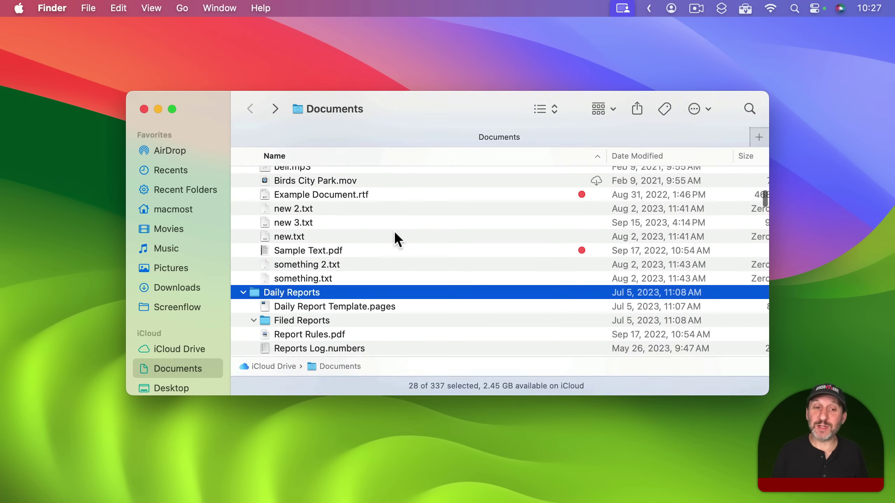
{"action": "key", "text": "super"}
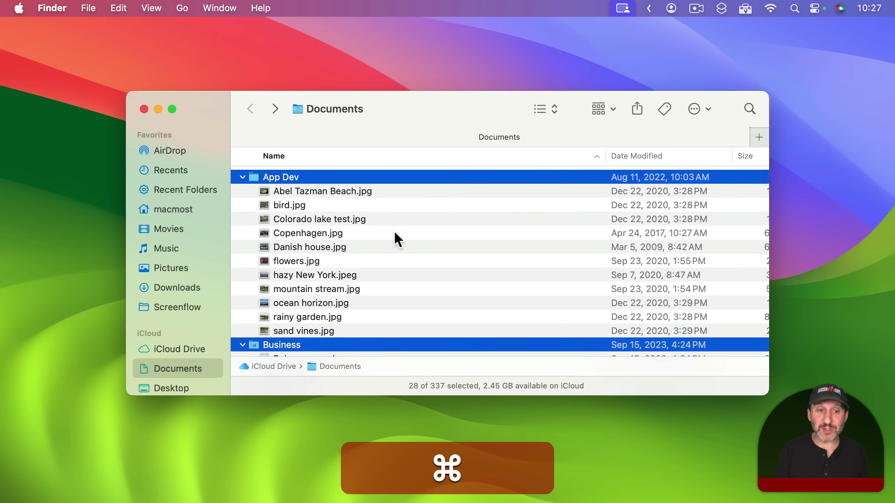
{"action": "key", "text": "super+Left"}
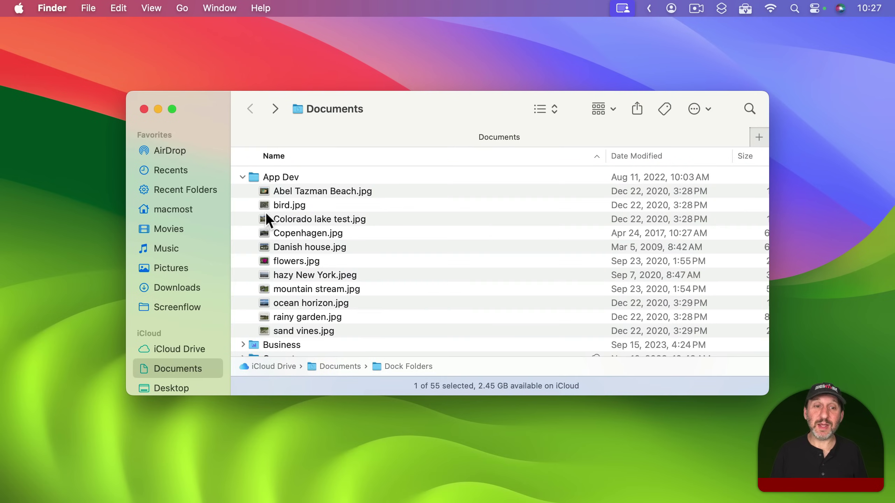
Select everything in the Documents folder and collapse all the expanded folders, including App Dev and Dock Folders
{"action": "scroll", "coordinate": [266, 212], "scroll_direction": "down", "scroll_amount": 5}
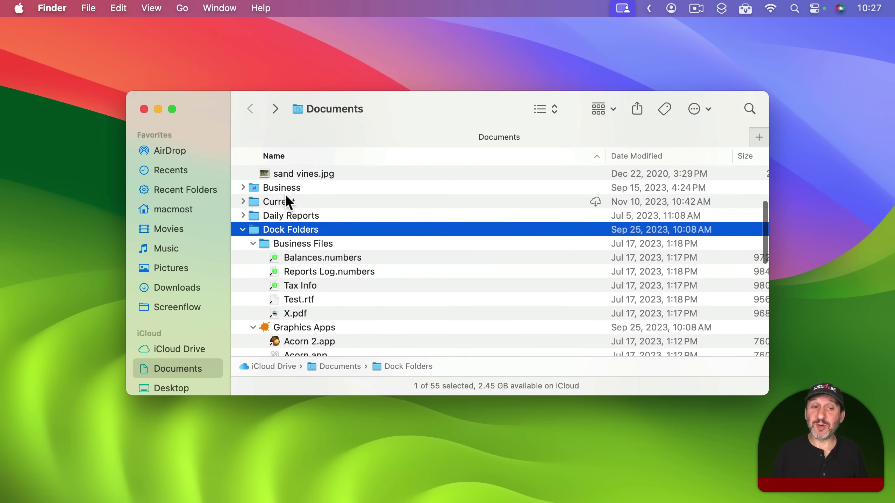
{"action": "scroll", "coordinate": [285, 199], "scroll_direction": "up", "scroll_amount": 2}
{"action": "key", "text": "super+a"}
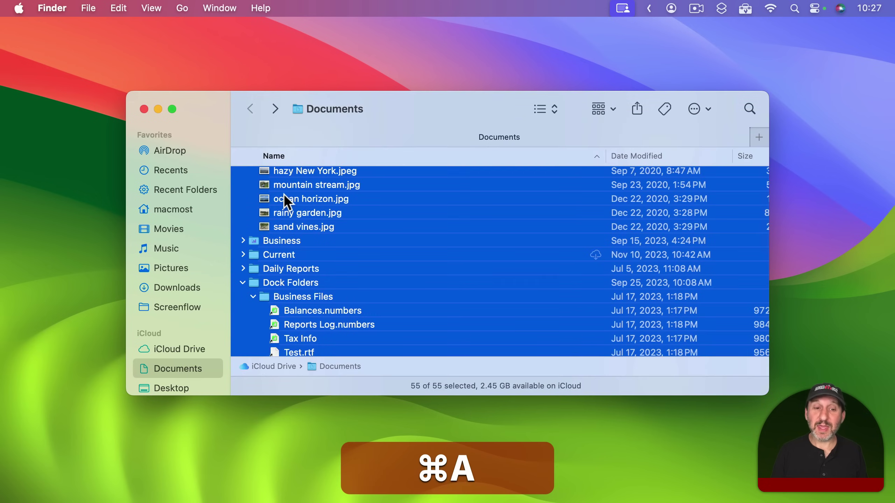
{"action": "scroll", "coordinate": [296, 241], "scroll_direction": "down", "scroll_amount": 5}
{"action": "scroll", "coordinate": [296, 240], "scroll_direction": "up", "scroll_amount": 8}
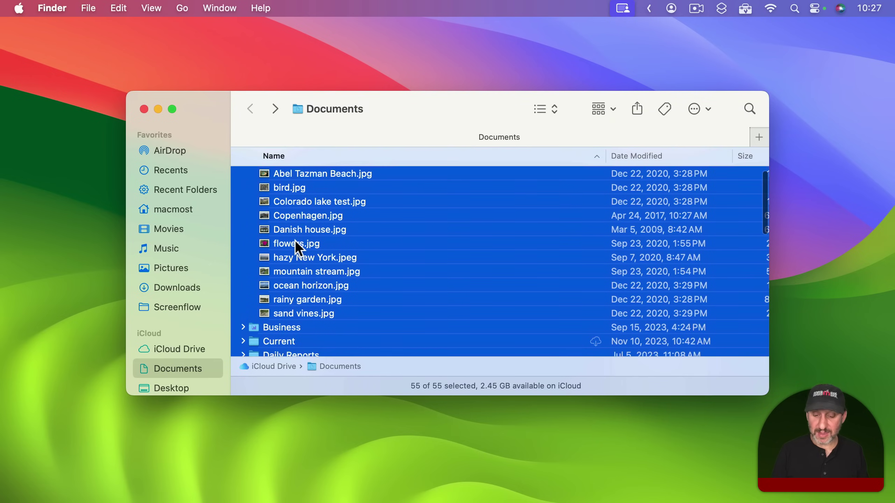
{"action": "key", "text": "super+Left"}
{"action": "scroll", "coordinate": [295, 240], "scroll_direction": "down", "scroll_amount": 5}
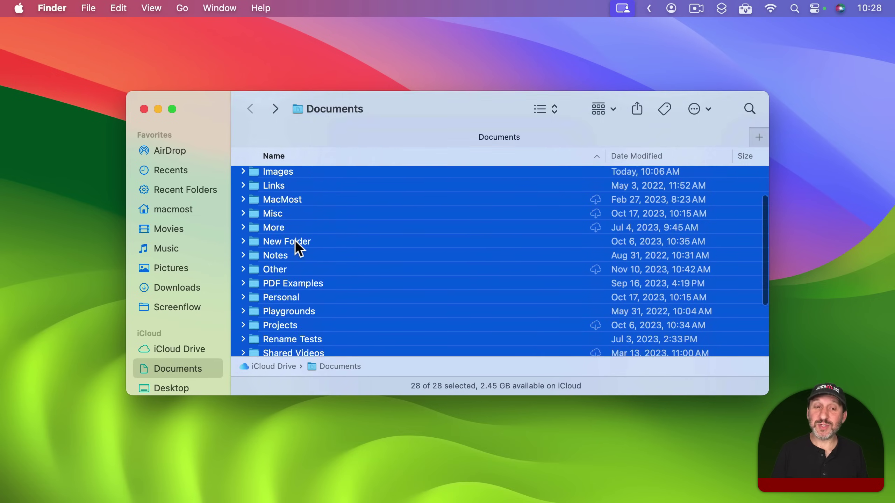
{"action": "scroll", "coordinate": [296, 242], "scroll_direction": "down", "scroll_amount": 5}
{"action": "scroll", "coordinate": [296, 242], "scroll_direction": "up", "scroll_amount": 8}
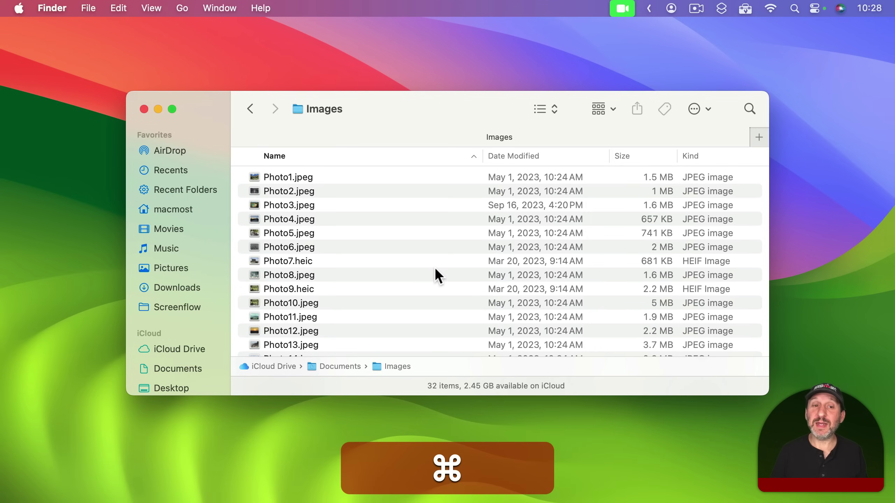
Preview all the photos in the Images folder with Quick Look and browse forward and back through them
{"action": "key", "text": "super+a"}
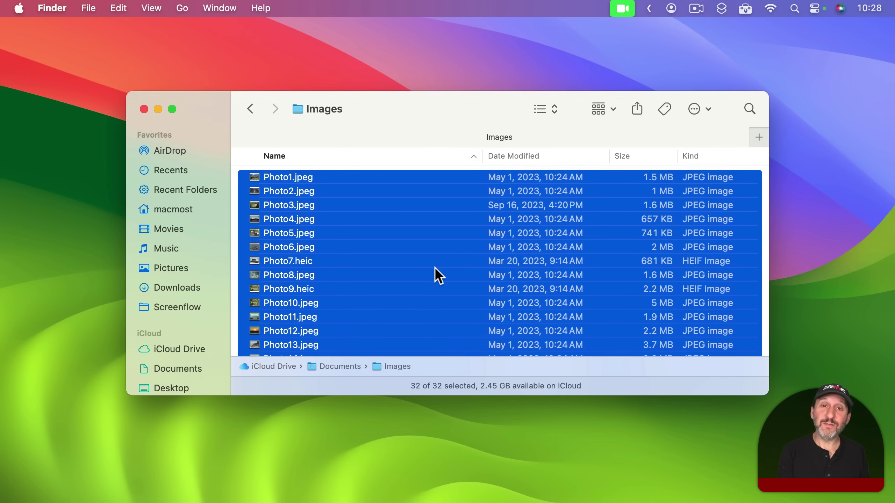
{"action": "key", "text": "space"}
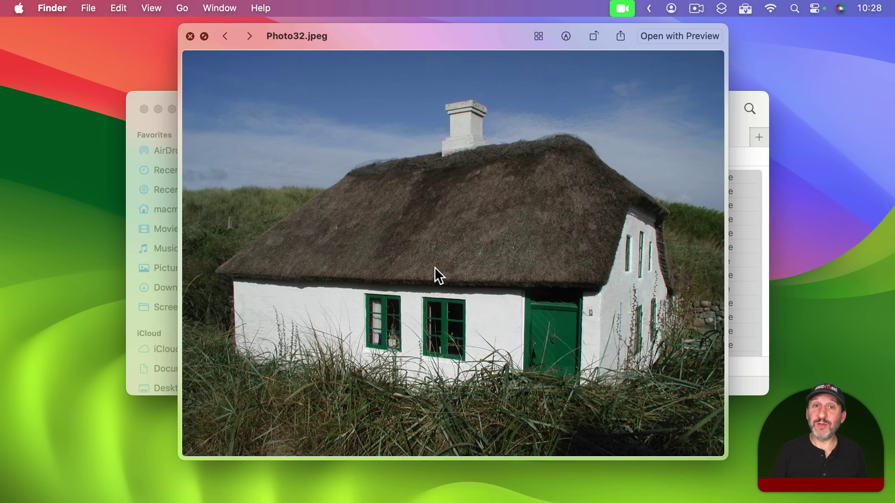
{"action": "key", "text": "Right"}
{"action": "key", "text": "Right"}
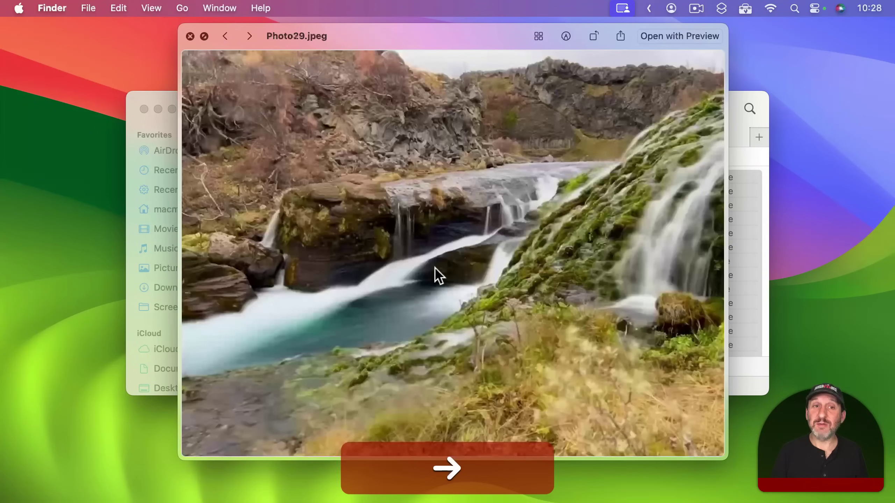
{"action": "key", "text": "Left"}
{"action": "key", "text": "Left"}
{"action": "key", "text": "Left"}
{"action": "key", "text": "Left"}
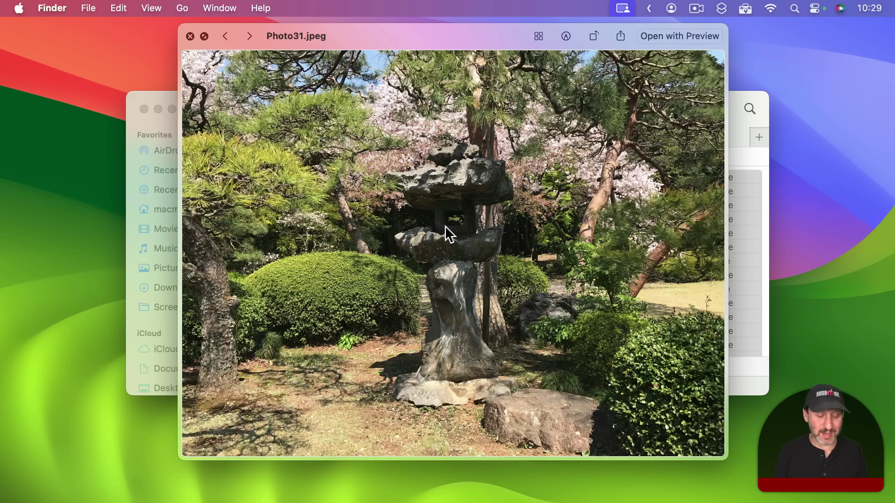
Show the previewed photos as a thumbnail grid and move the selection down a row
{"action": "key", "text": "super"}
{"action": "key", "text": "super+Return"}
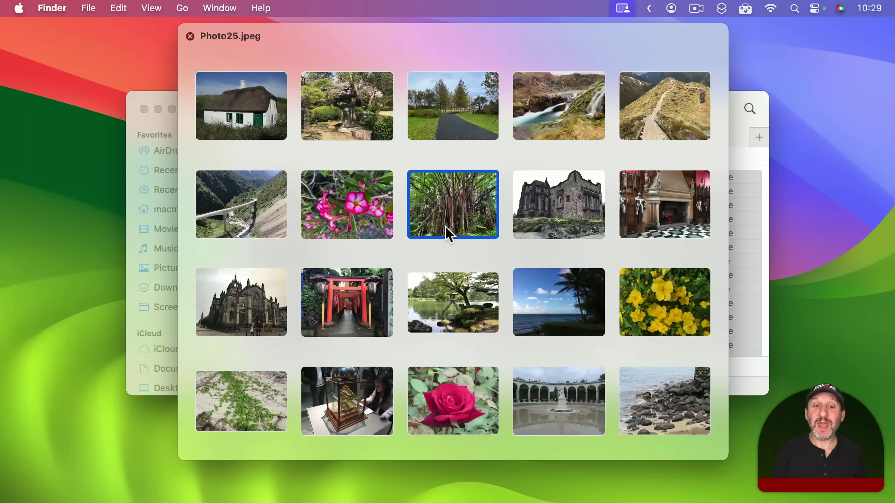
{"action": "key", "text": "Down"}
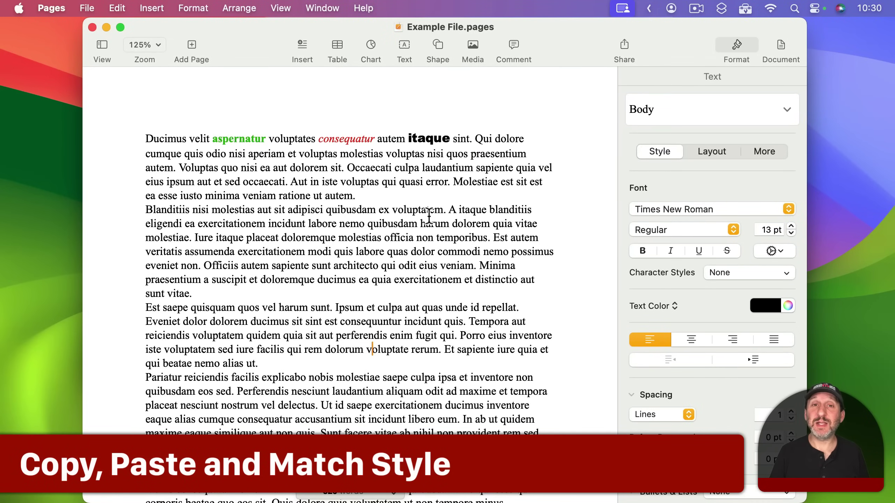
In Example File.pages, copy the formatted opening phrase from "Ducimus" through "sint" in the first line
{"action": "double_click", "coordinate": [145, 139]}
{"action": "left_click_drag", "start_coordinate": [154, 138], "coordinate": [465, 141]}
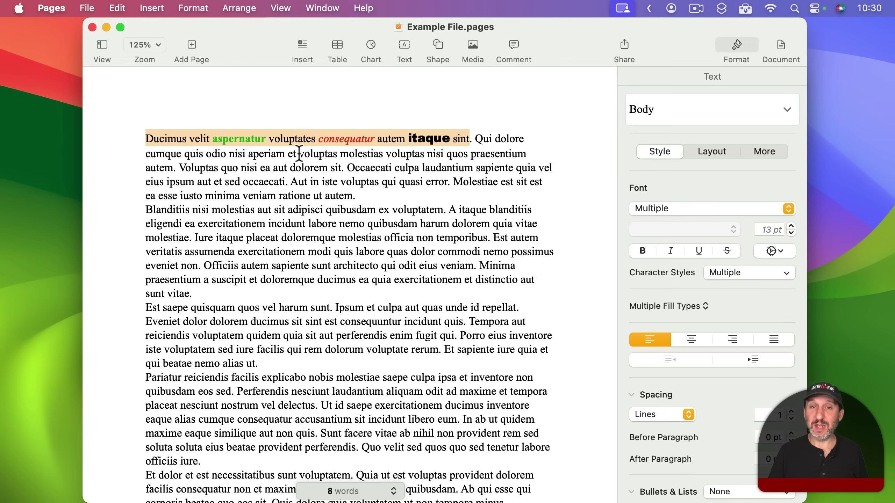
{"action": "mouse_move", "coordinate": [208, 94]}
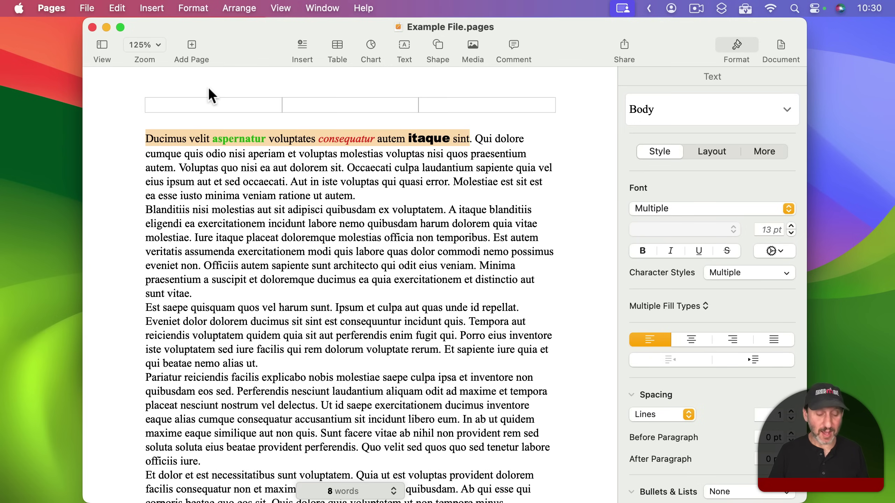
{"action": "key", "text": "super"}
{"action": "key", "text": "super+c"}
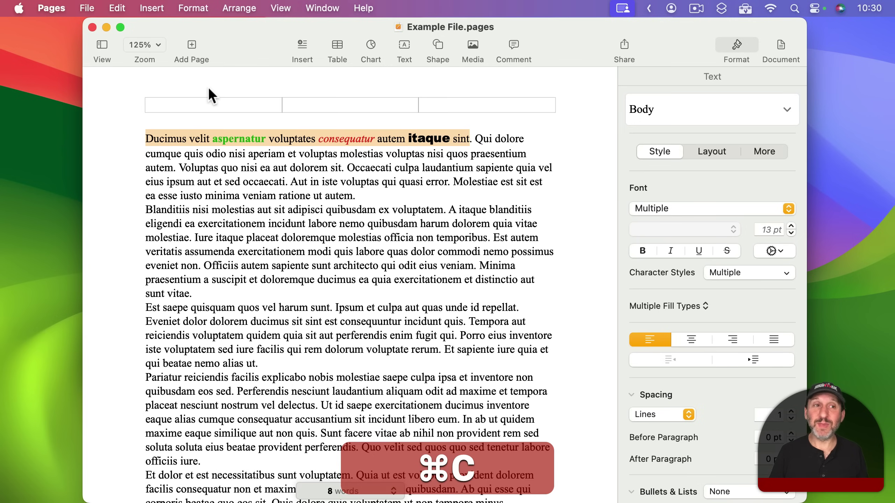
Replace the selected opening phrase with its copy using Paste and Match Style, and undo the paste
{"action": "left_click", "coordinate": [116, 8]}
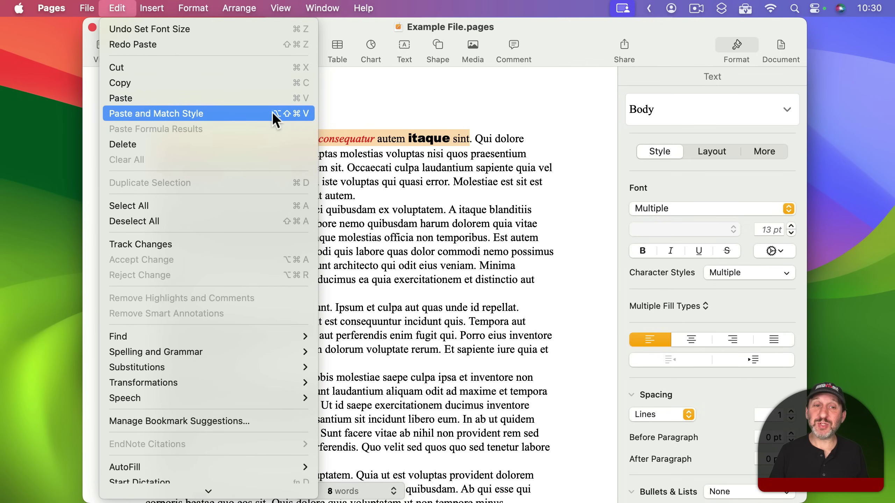
{"action": "left_click", "coordinate": [366, 30]}
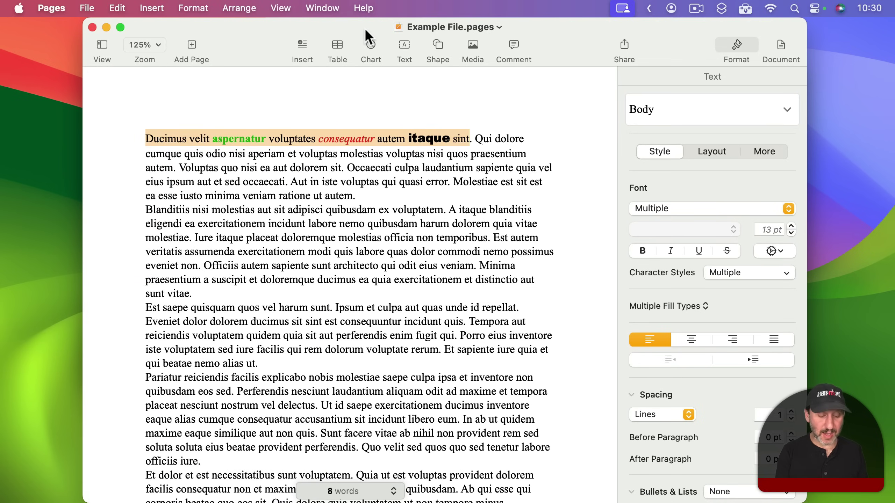
{"action": "key", "text": "alt+shift+super+v"}
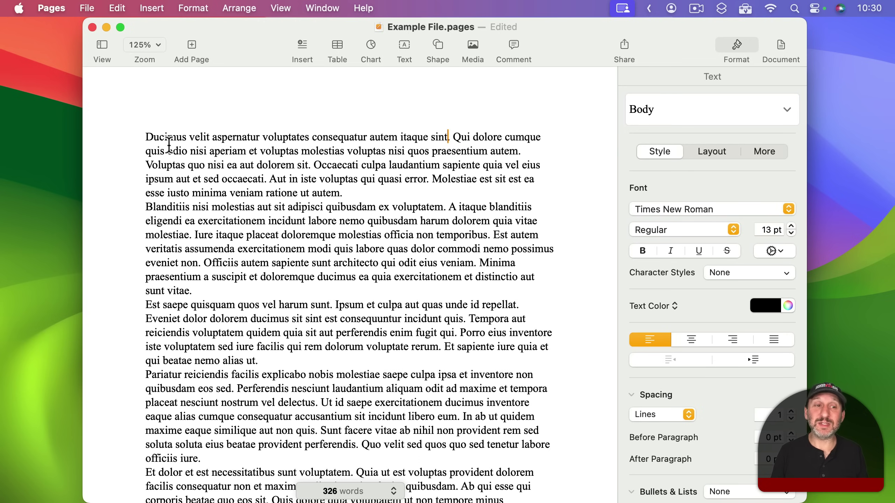
{"action": "key", "text": "super+z"}
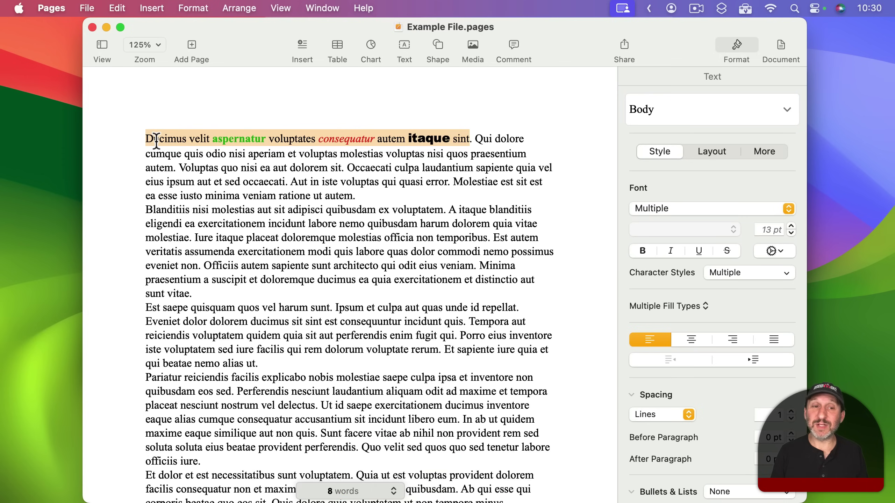
Copy the first-line text from "natur" in "aspernatur" through "sint", repaste it over itself with Paste and Match Style, and undo the paste
{"action": "left_click", "coordinate": [234, 138]}
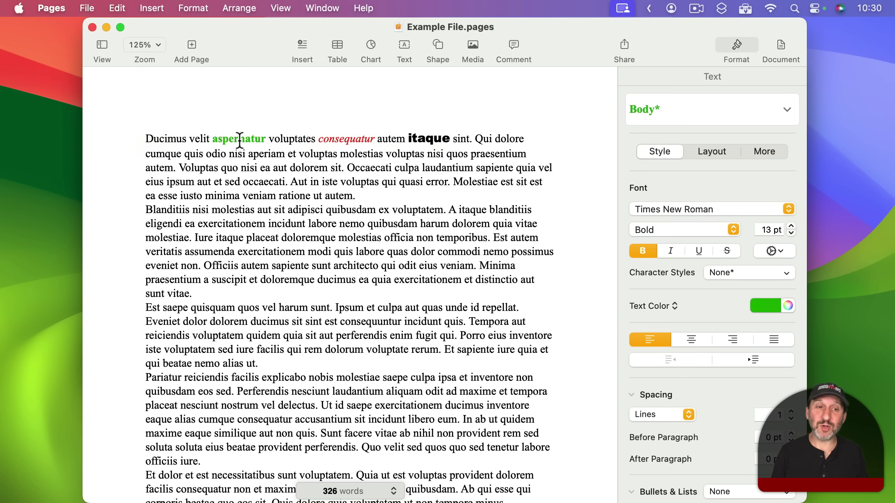
{"action": "left_click_drag", "start_coordinate": [239, 139], "coordinate": [452, 138]}
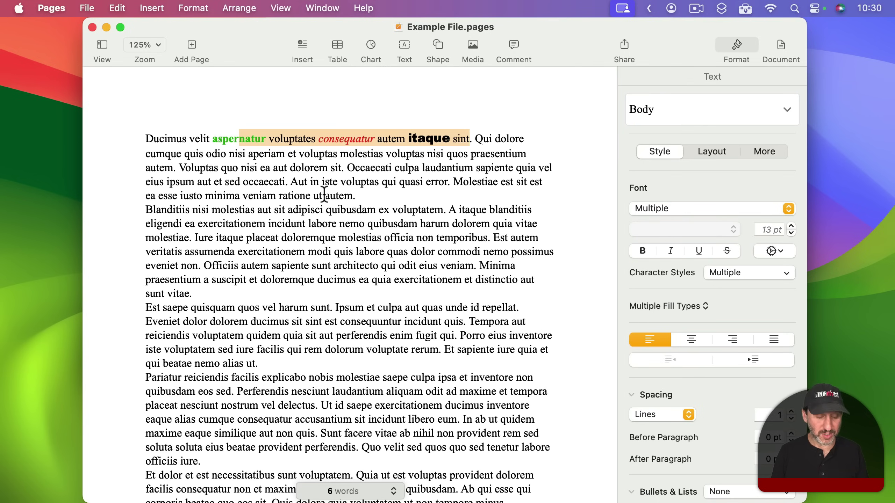
{"action": "key", "text": "super+c"}
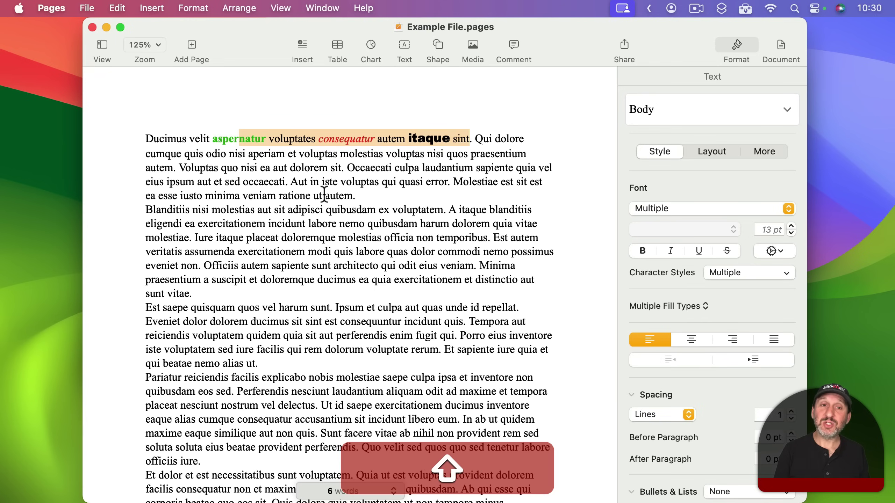
{"action": "key", "text": "alt+shift+super+v"}
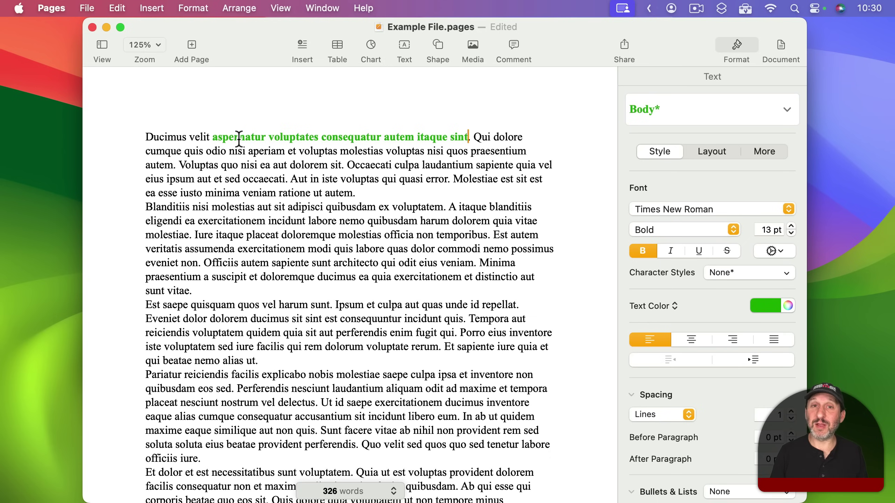
{"action": "key", "text": "super+z"}
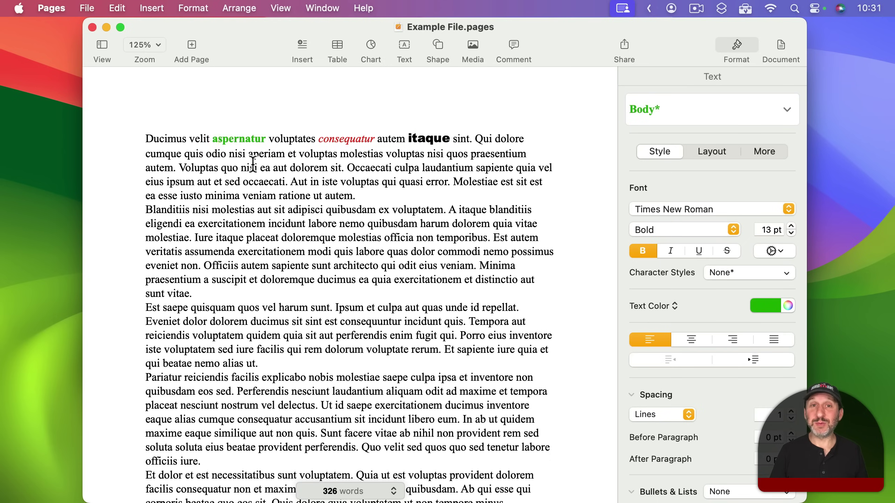
Copy all the text in Example File.pages and replace it using Paste and Match Style to strip the mixed formatting
{"action": "key", "text": "super+a"}
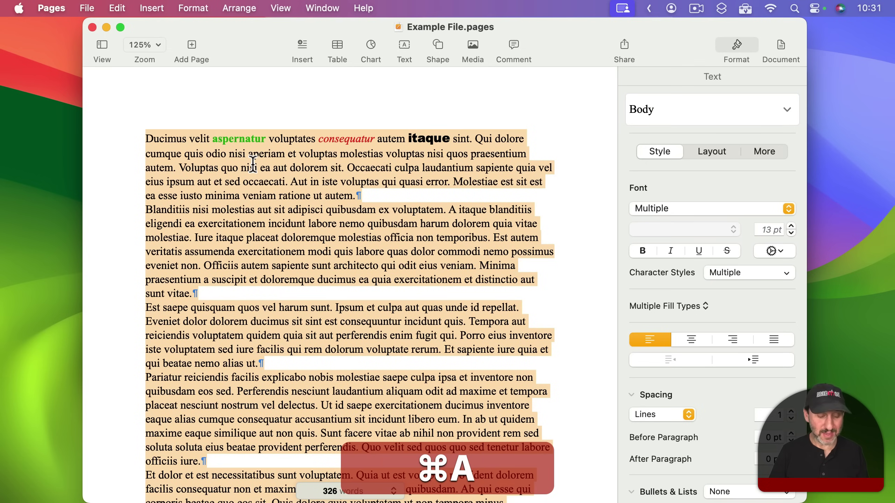
{"action": "key", "text": "super+c"}
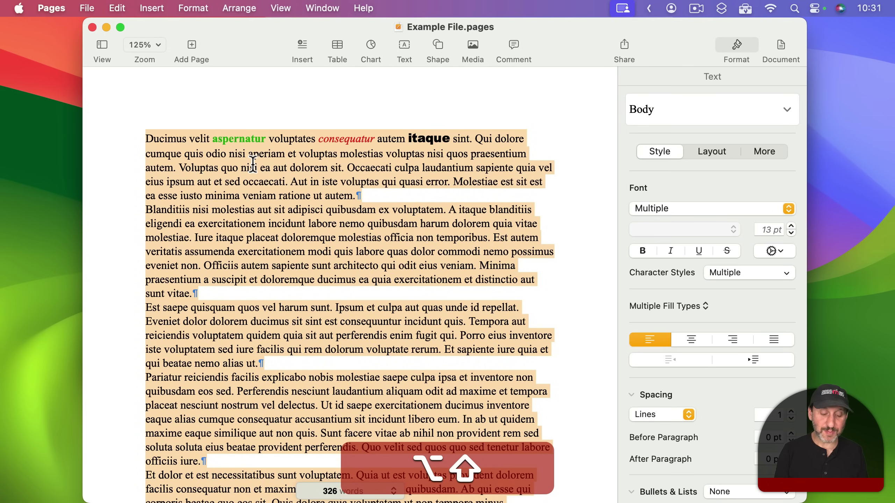
{"action": "key", "text": "alt+shift+super+v"}
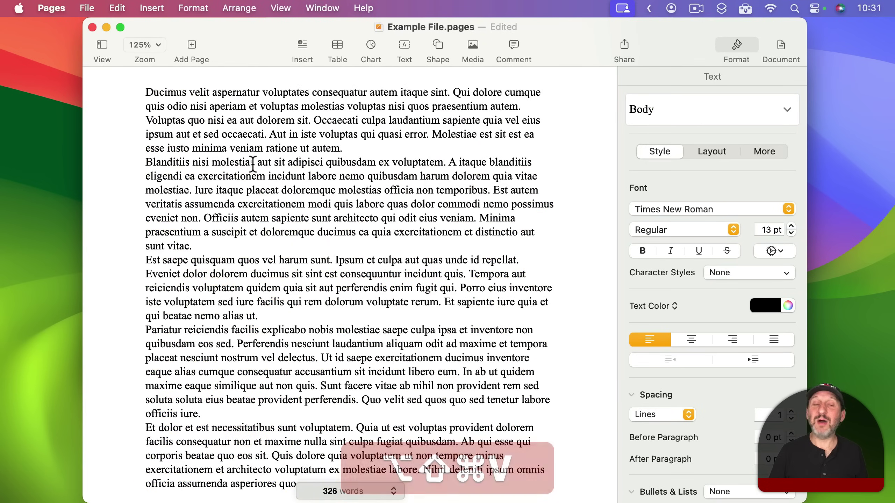
{"action": "scroll", "coordinate": [236, 114], "scroll_direction": "up", "scroll_amount": 3}
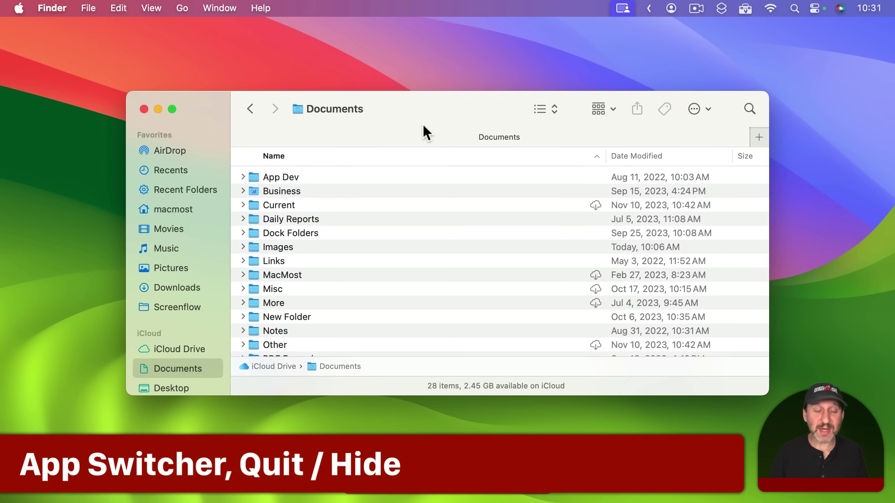
Cycle the app switcher through the running apps from TextEdit to Shortcuts
{"action": "key", "text": "super+Tab"}
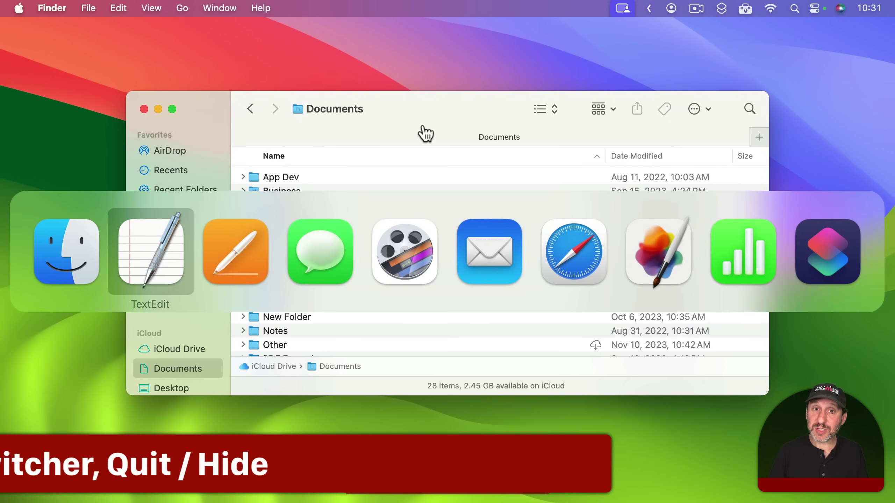
{"action": "key", "text": "super+Tab"}
{"action": "key", "text": "super+Tab"}
{"action": "key", "text": "super+Tab"}
{"action": "key", "text": "super+Tab"}
{"action": "key", "text": "super+Tab"}
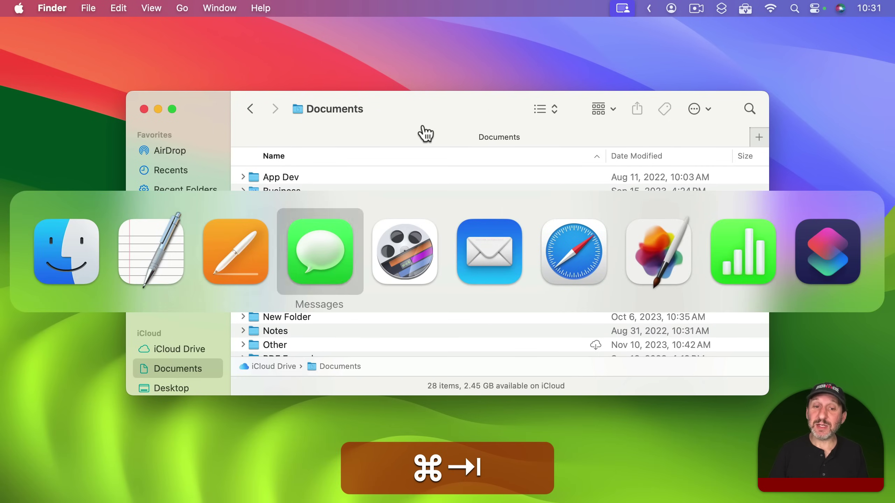
{"action": "key", "text": "super+Tab"}
{"action": "key", "text": "super+Tab"}
{"action": "key", "text": "super+Tab"}
{"action": "key", "text": "super+Tab"}
{"action": "key", "text": "super+Tab"}
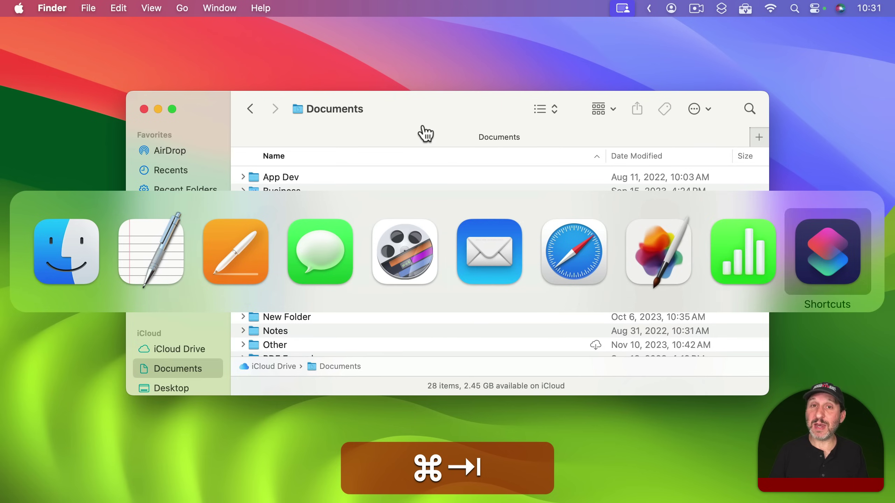
Quit Pixelmator Pro from within the app switcher, and switch to Safari
{"action": "key", "text": "super+Tab"}
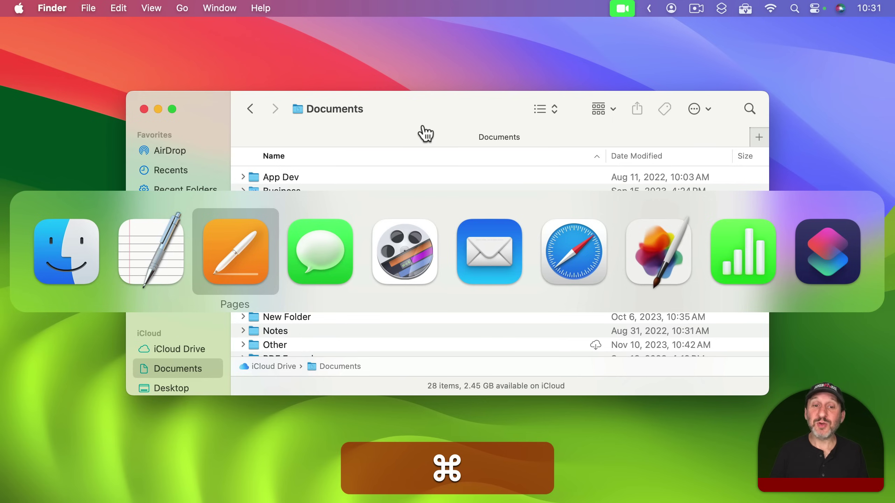
{"action": "key", "text": "super+Tab"}
{"action": "key", "text": "super+Tab"}
{"action": "key", "text": "super+Tab"}
{"action": "key", "text": "super+Tab"}
{"action": "key", "text": "super+Tab"}
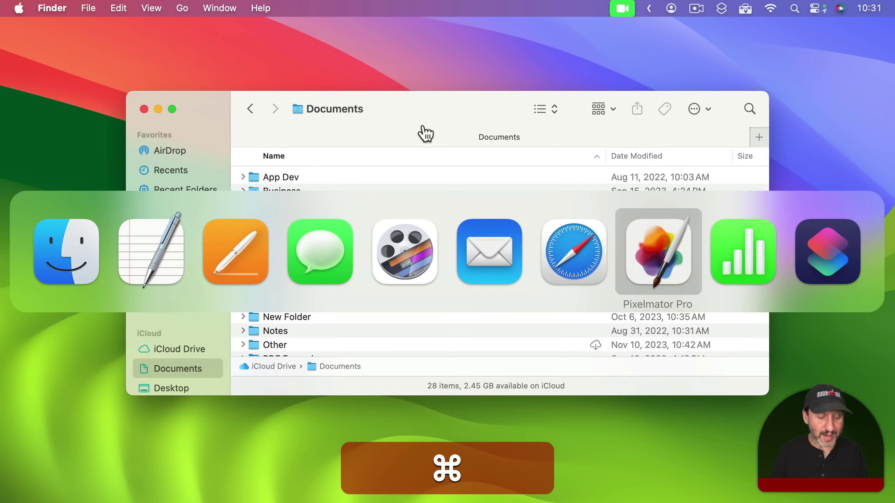
{"action": "key", "text": "super+q"}
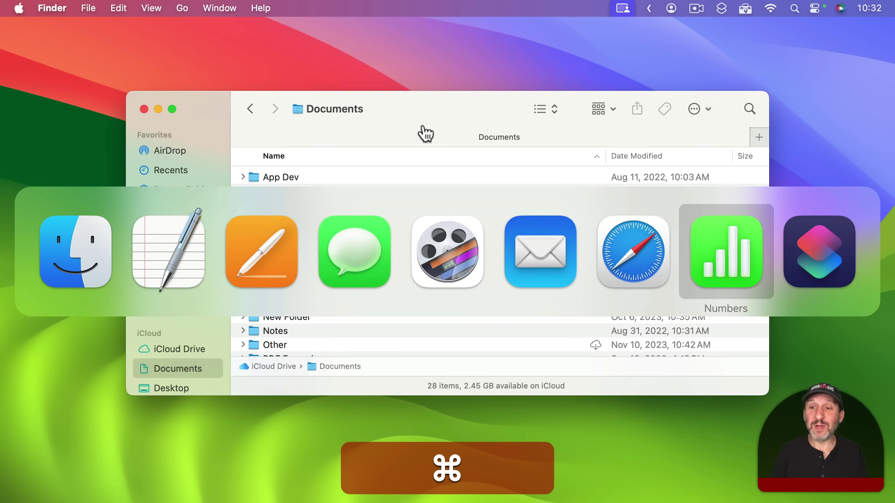
{"action": "key", "text": "super+shift+Tab"}
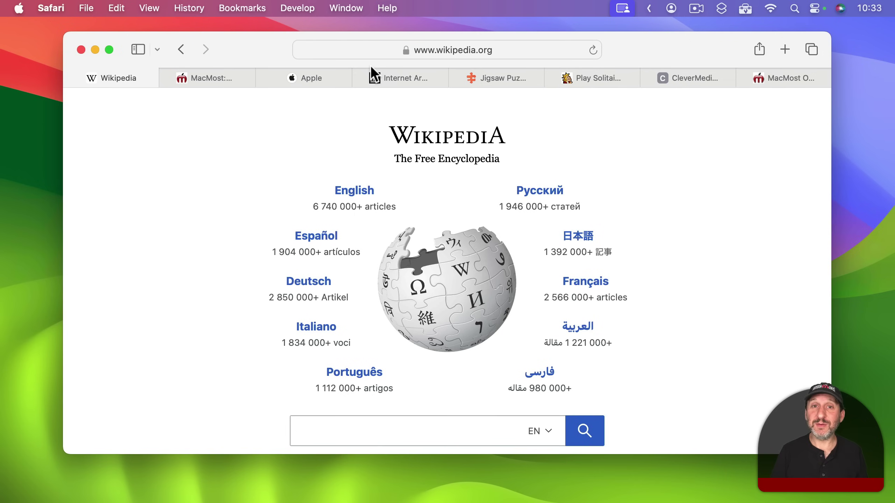
Cycle through the app switcher back to Safari, and hide both Safari and Numbers from it
{"action": "key", "text": "super+Tab"}
{"action": "key", "text": "super+Tab"}
{"action": "key", "text": "super+Tab"}
{"action": "key", "text": "super+Tab"}
{"action": "key", "text": "super+Tab"}
{"action": "key", "text": "super+Tab"}
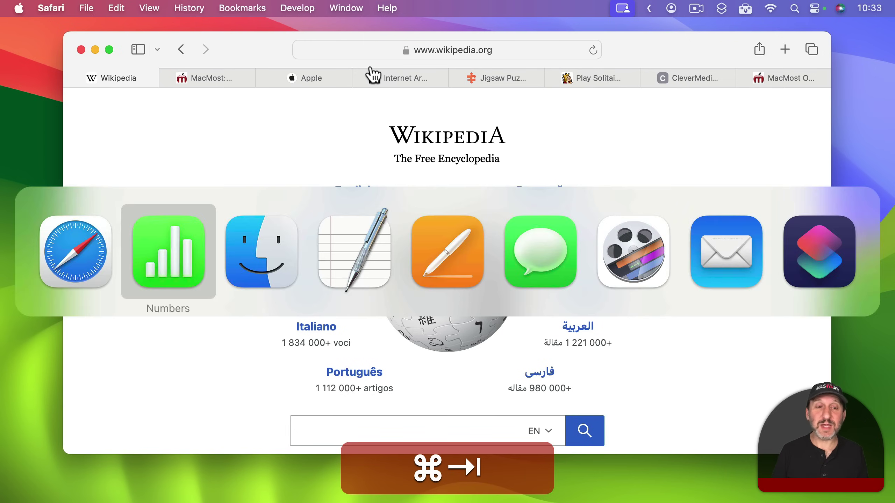
{"action": "key", "text": "super+Tab"}
{"action": "key", "text": "super+Tab"}
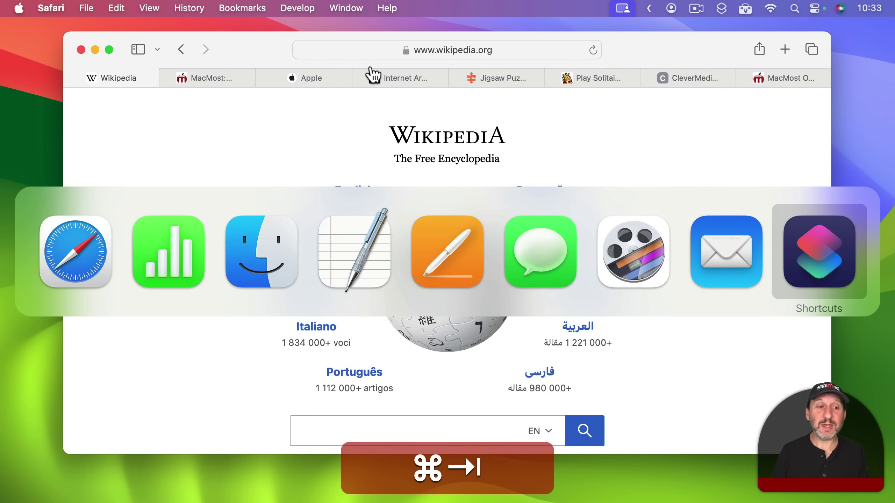
{"action": "key", "text": "super+Tab"}
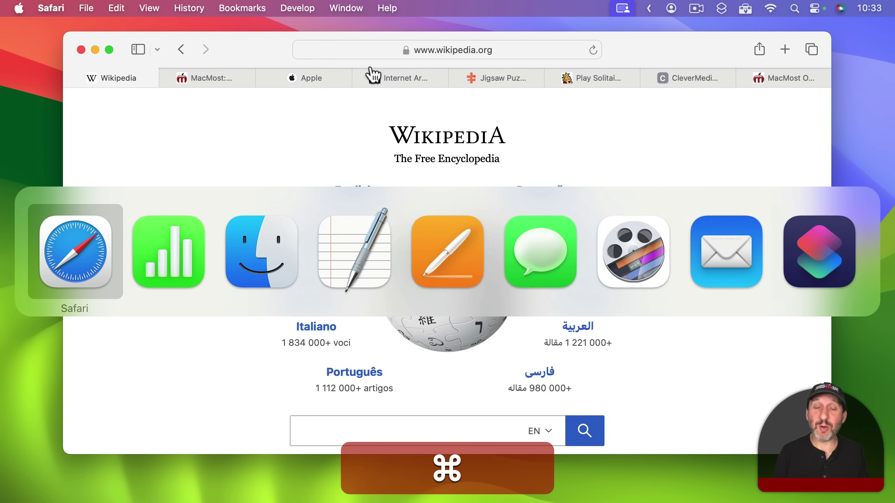
{"action": "key", "text": "super+h"}
{"action": "key", "text": "super+Tab"}
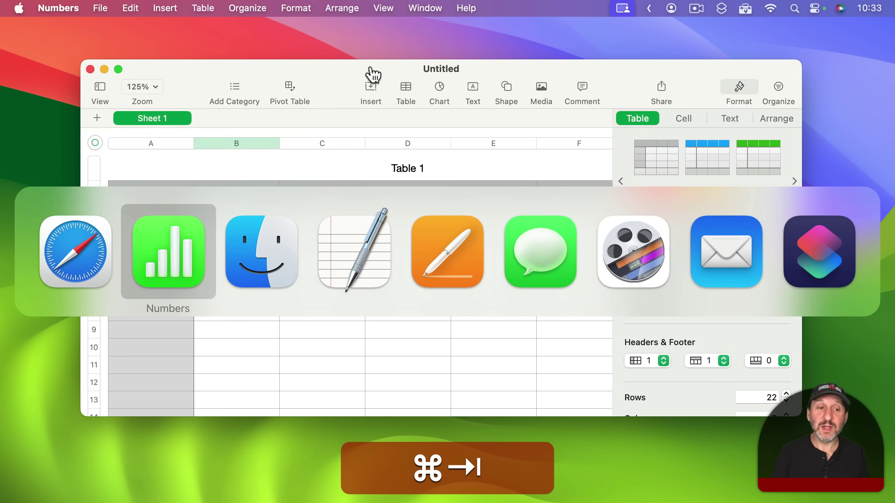
{"action": "key", "text": "super+h"}
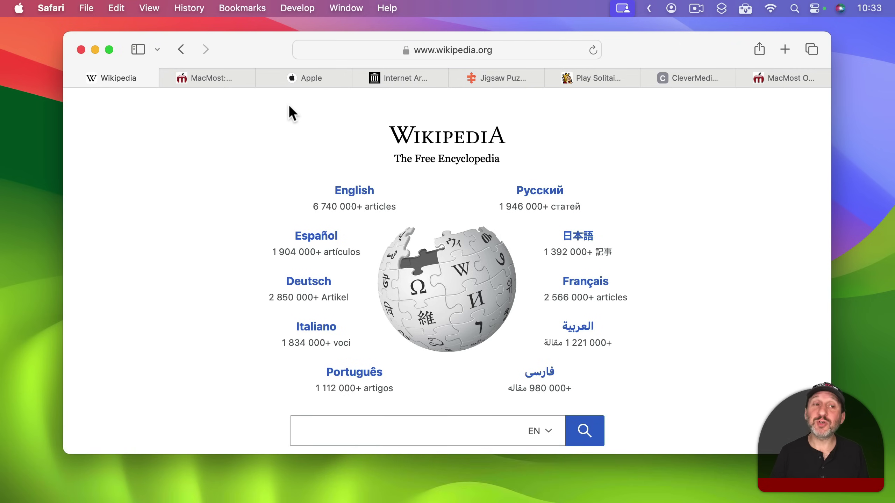
Step forward through the open Safari tabs to the CleverMedia tab and close it
{"action": "key", "text": "ctrl+Tab"}
{"action": "key", "text": "ctrl+Tab"}
{"action": "key", "text": "ctrl+Tab"}
{"action": "key", "text": "ctrl+Tab"}
{"action": "key", "text": "ctrl+Tab"}
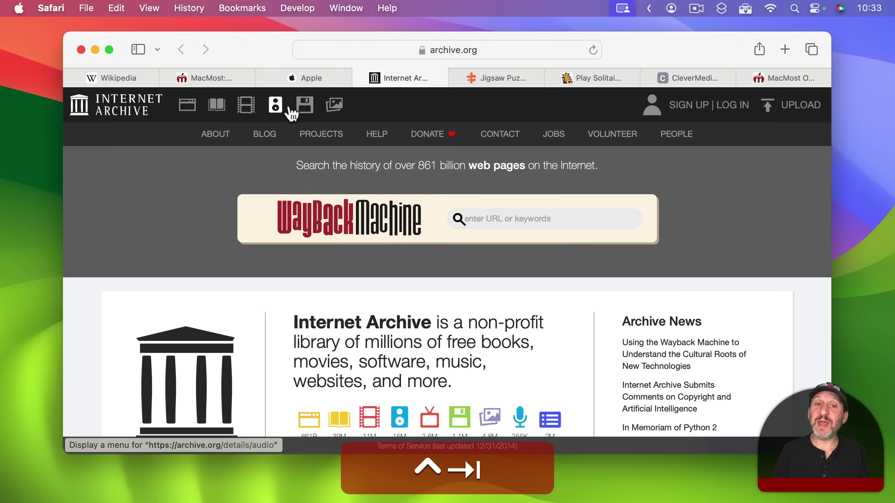
{"action": "key", "text": "ctrl+Tab"}
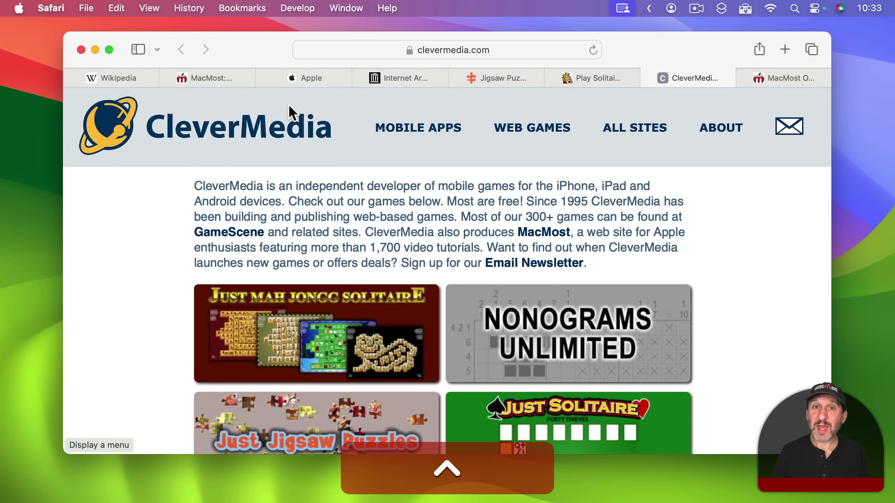
{"action": "key", "text": "super+w"}
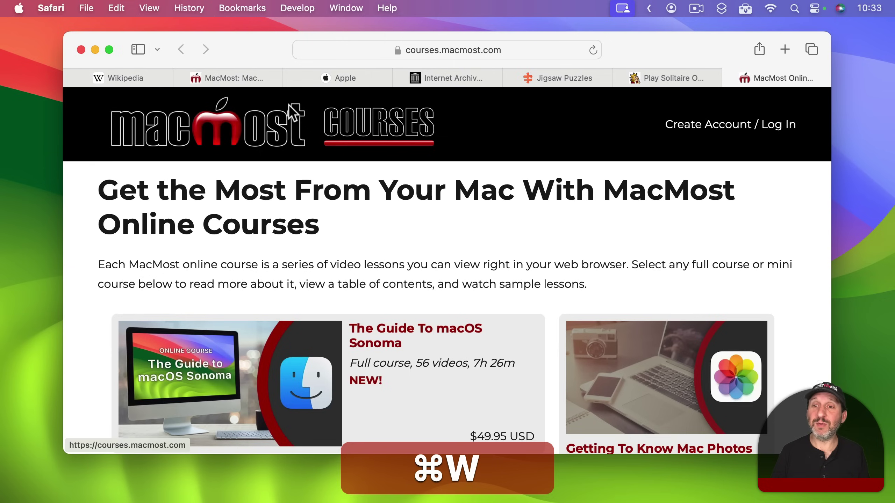
Continue forward through the Safari tabs past the MacMost home page to the Apple tab and close it
{"action": "key", "text": "ctrl+Tab"}
{"action": "key", "text": "ctrl+Tab"}
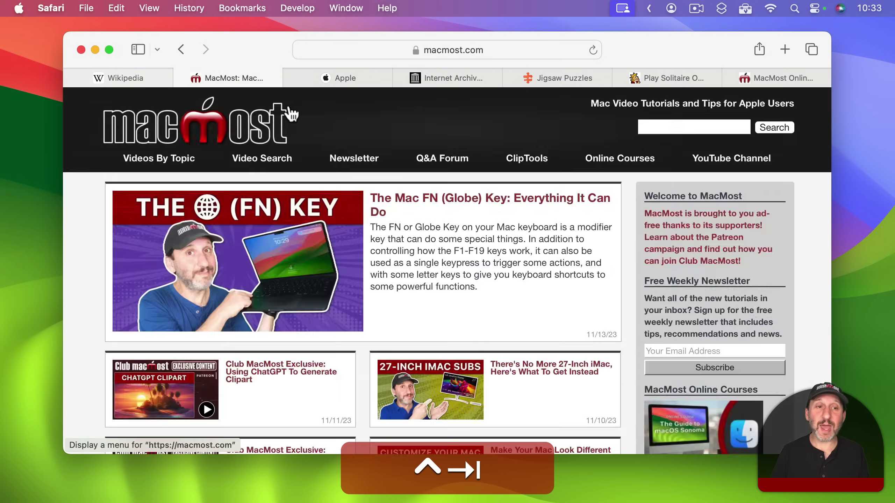
{"action": "key", "text": "ctrl+Tab"}
{"action": "key", "text": "super+w"}
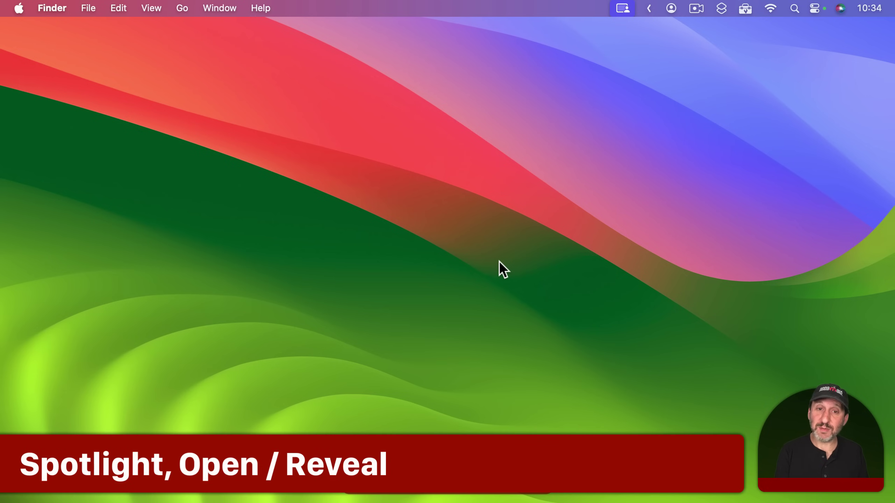
Find Alice.pages by searching Spotlight for "alice", open it, and reveal the file in Finder
{"action": "key", "text": "super+space"}
{"action": "type", "text": "alic"}
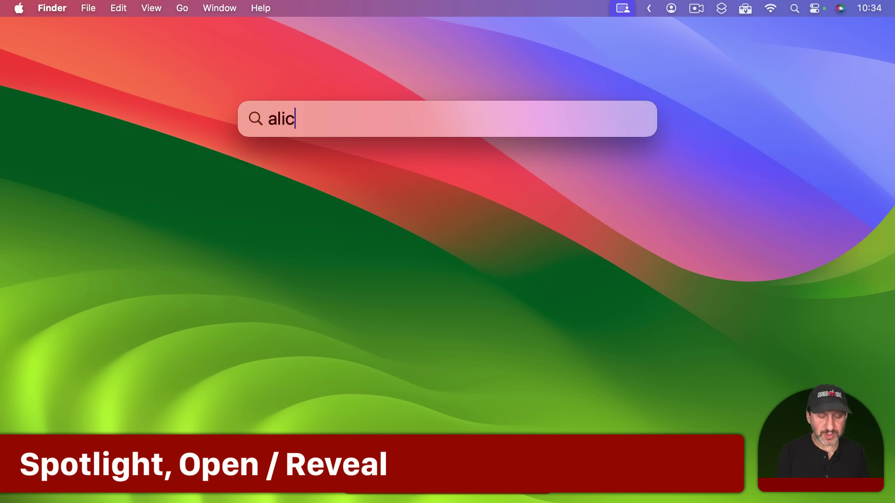
{"action": "type", "text": "e"}
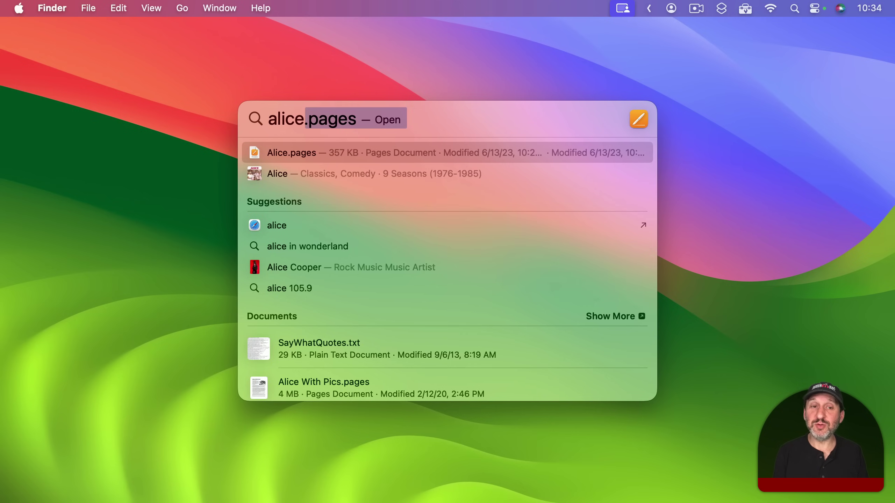
{"action": "key", "text": "Return"}
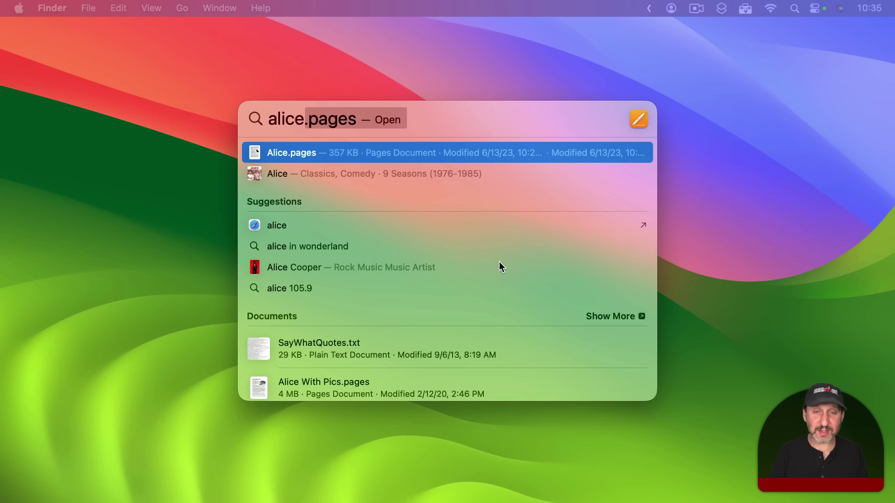
{"action": "key", "text": "super+r"}
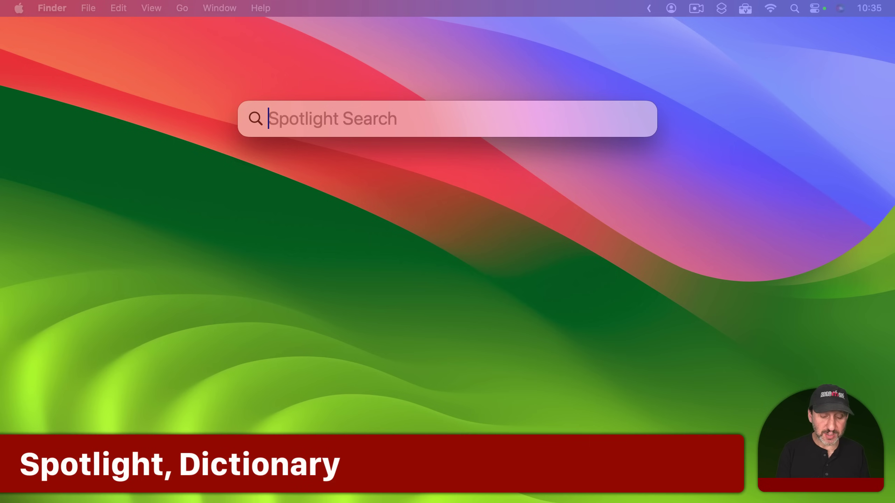
Search Spotlight for "clever", open the word in Dictionary, and check which dictionaries can be searched
{"action": "type", "text": "clevermedia.net"}
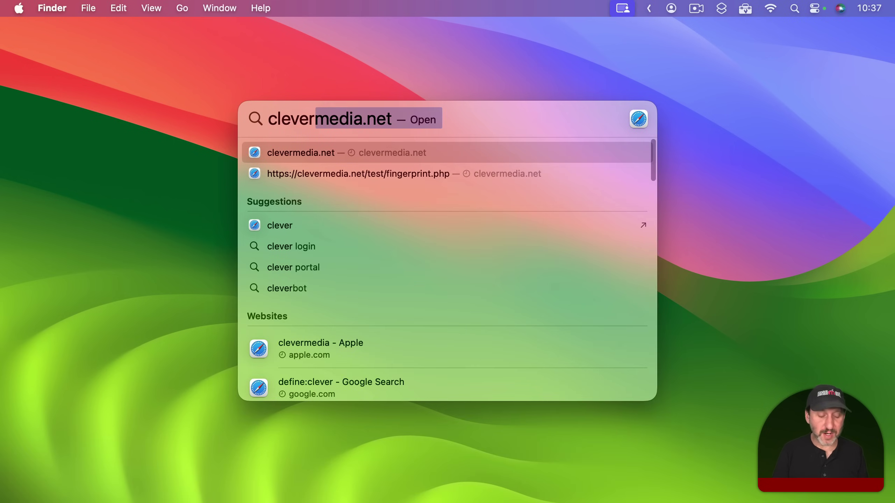
{"action": "key", "text": "super+d"}
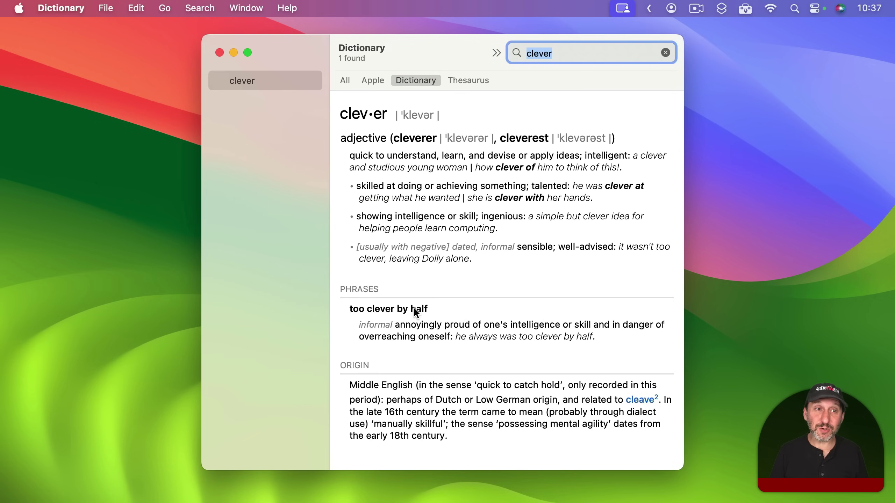
{"action": "left_click", "coordinate": [206, 4]}
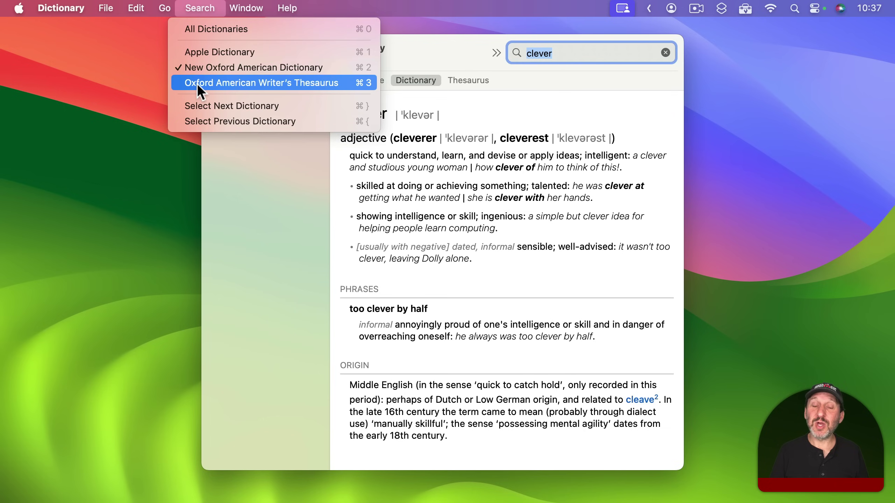
{"action": "left_click", "coordinate": [430, 50]}
{"action": "key", "text": "super+4"}
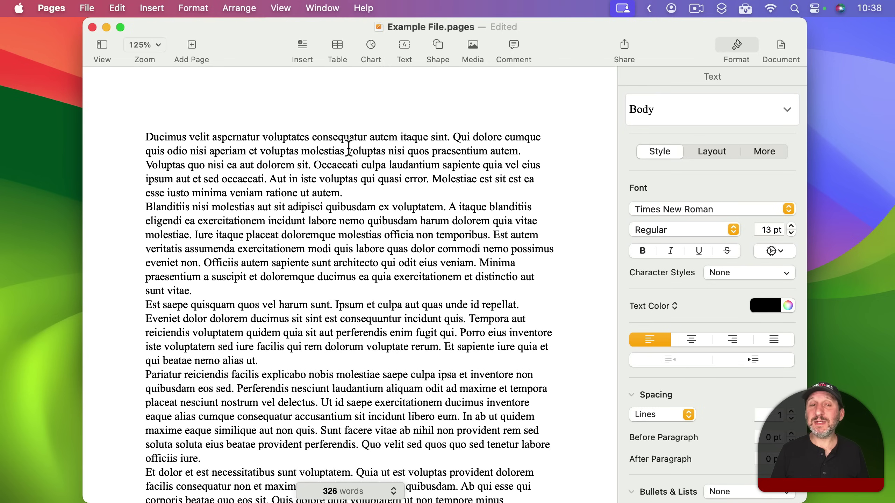
In Pages, examine the name, tags and location settings of Example File.pages, and dismiss them
{"action": "left_click", "coordinate": [399, 26]}
{"action": "left_click", "coordinate": [442, 56]}
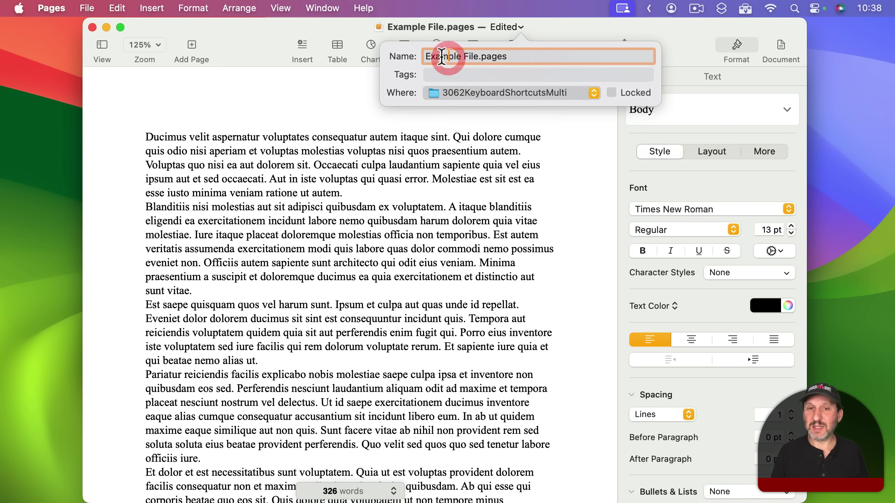
{"action": "left_click", "coordinate": [466, 56]}
{"action": "left_click", "coordinate": [469, 57]}
{"action": "left_click", "coordinate": [363, 82]}
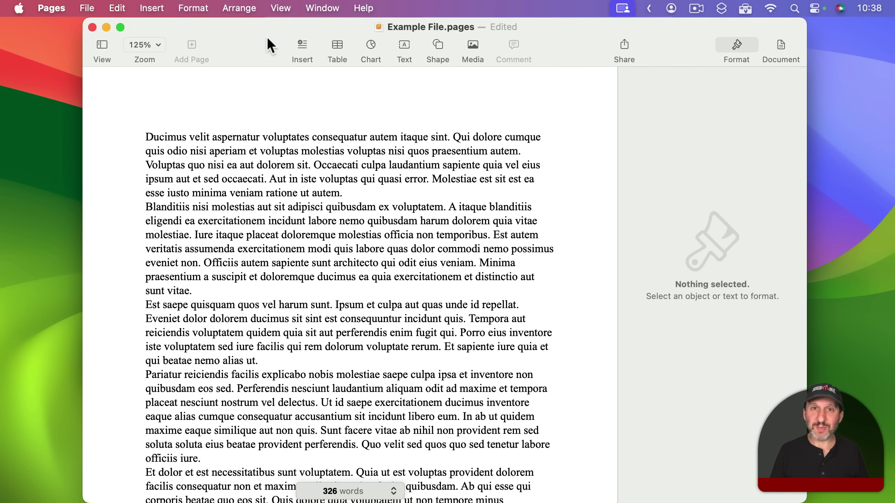
Compare the Duplicate and Save As commands in Pages, open Save As for Example File.pages, and cancel it
{"action": "left_click", "coordinate": [103, 7]}
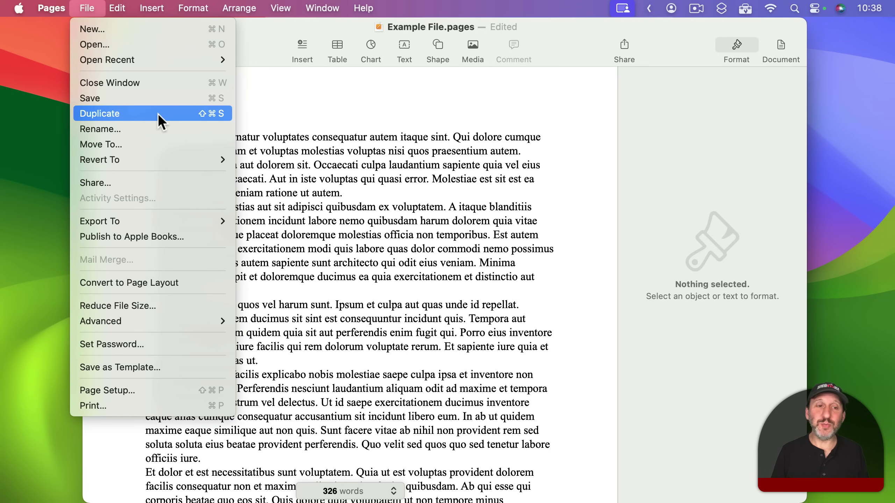
{"action": "key", "text": "alt"}
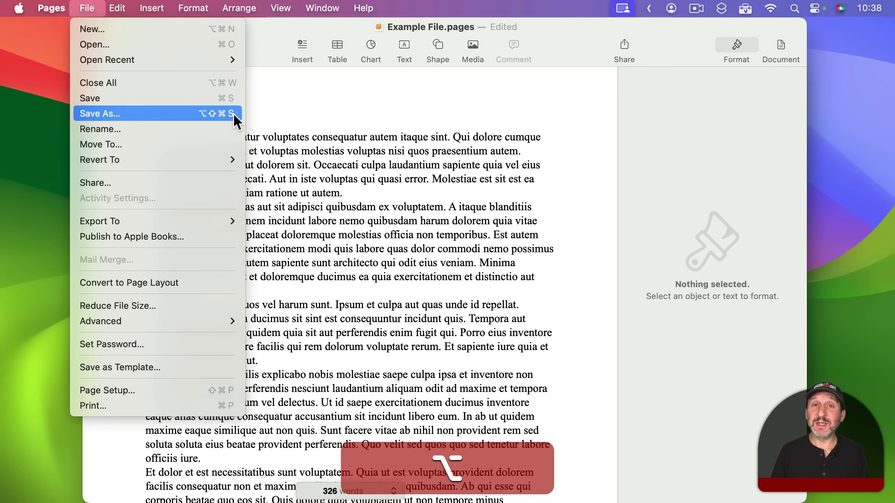
{"action": "left_click", "coordinate": [560, 32]}
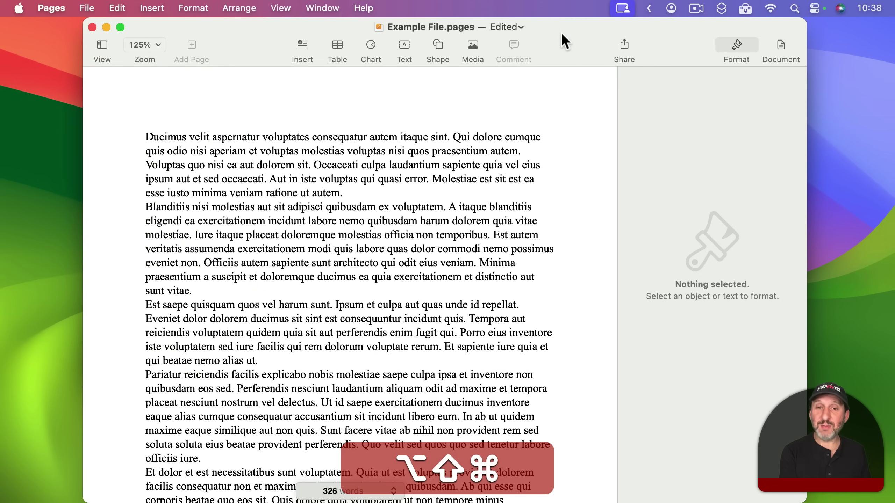
{"action": "key", "text": "alt+shift+super+s"}
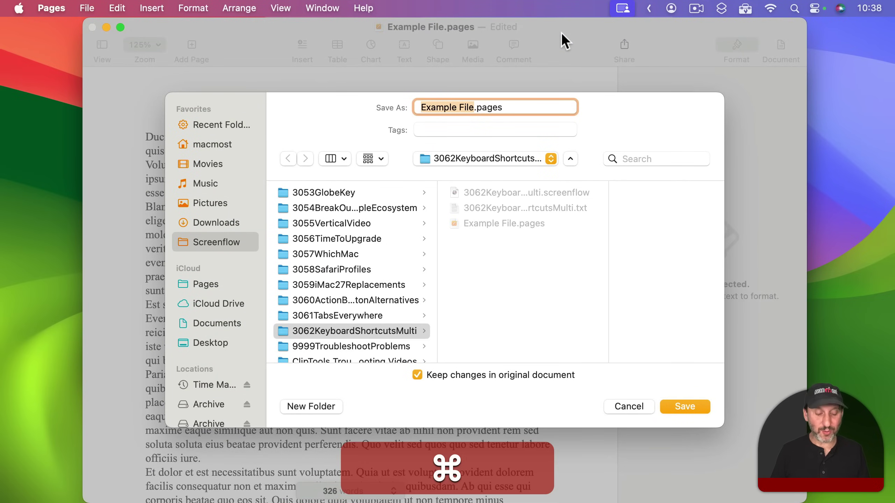
{"action": "key", "text": "super+c"}
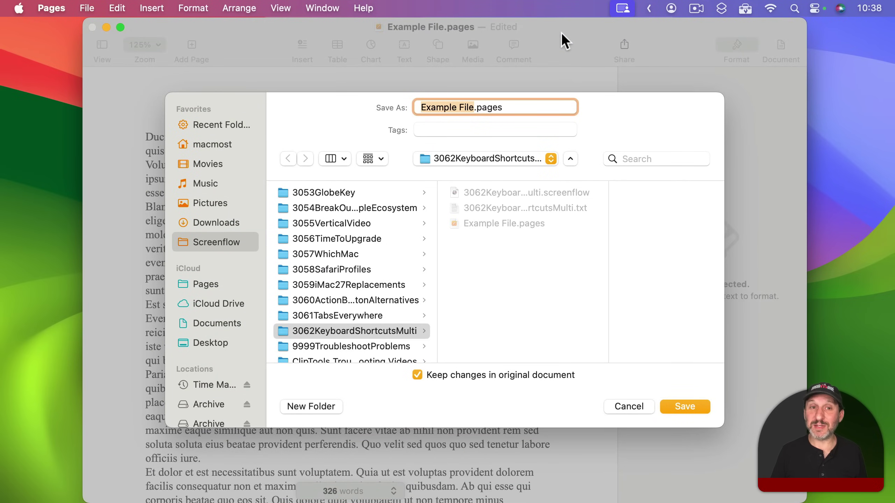
{"action": "key", "text": "Escape"}
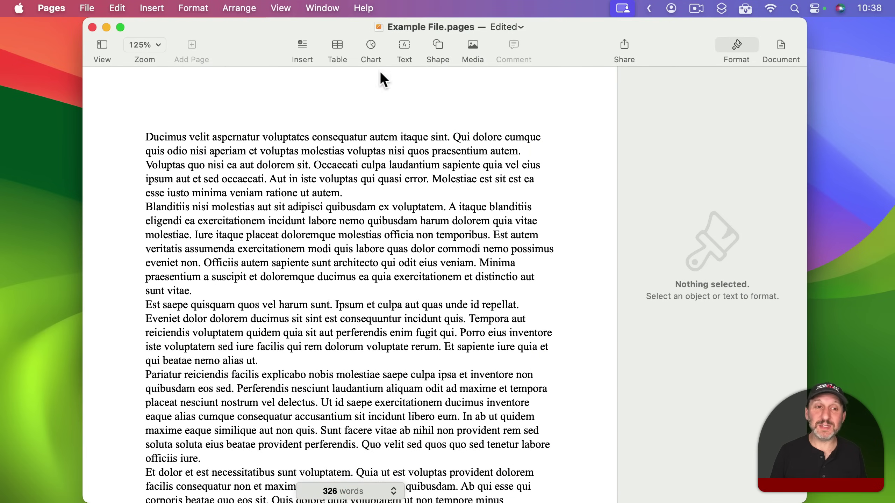
Place the insertion point at the start of the first paragraph in Example File.pages
{"action": "left_click", "coordinate": [147, 136]}
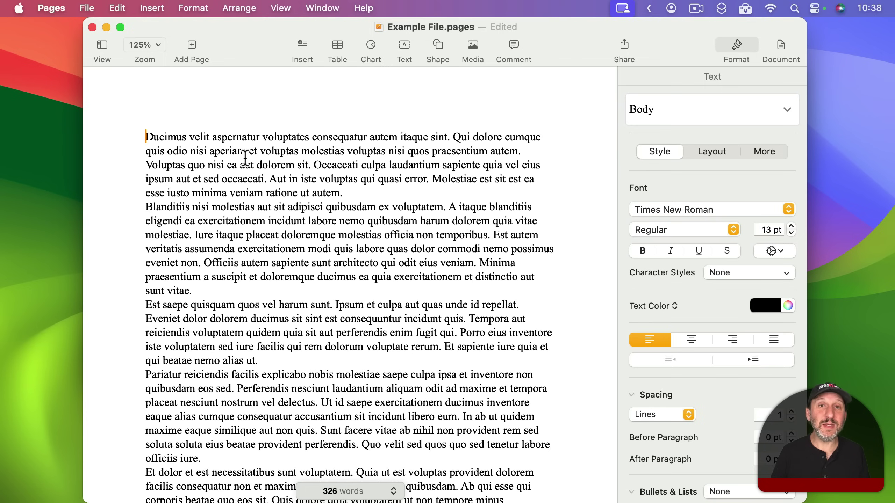
{"action": "key", "text": "super"}
{"action": "key", "text": "super+v"}
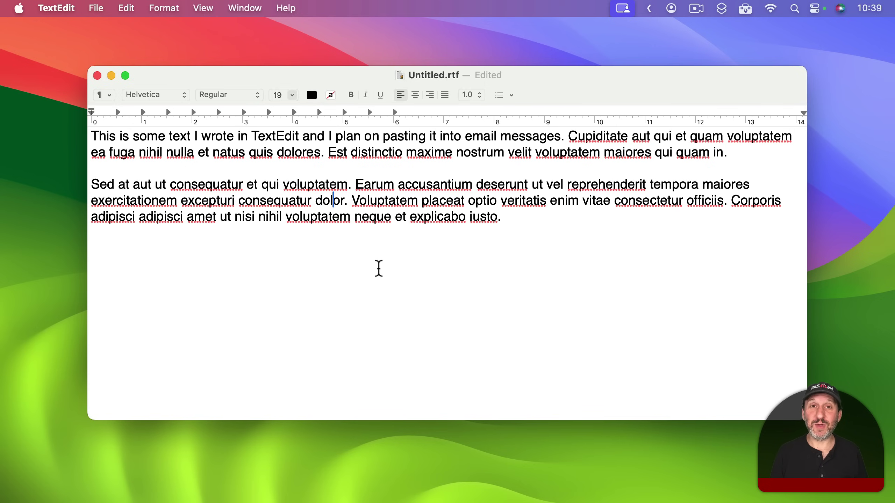
Check the go-to-folder commands in Finder, try the Documents one in TextEdit's save dialog for Untitled.rtf, and cancel saving
{"action": "key", "text": "super+Tab"}
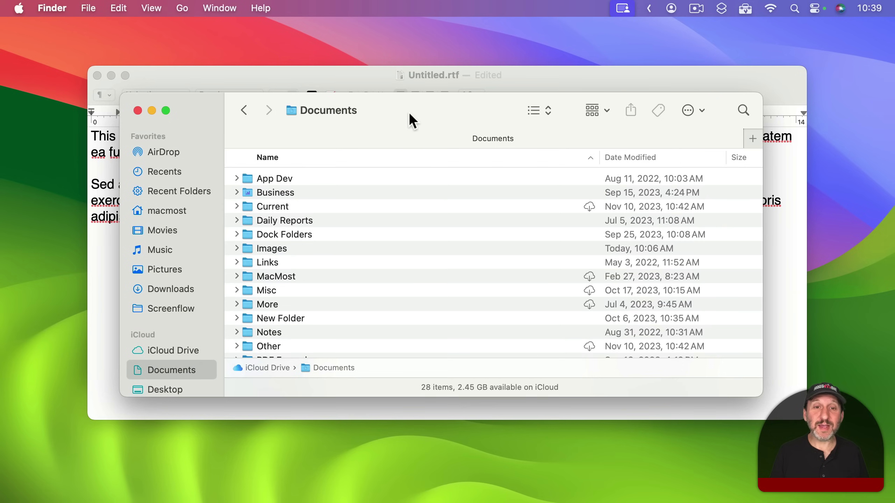
{"action": "left_click", "coordinate": [181, 8]}
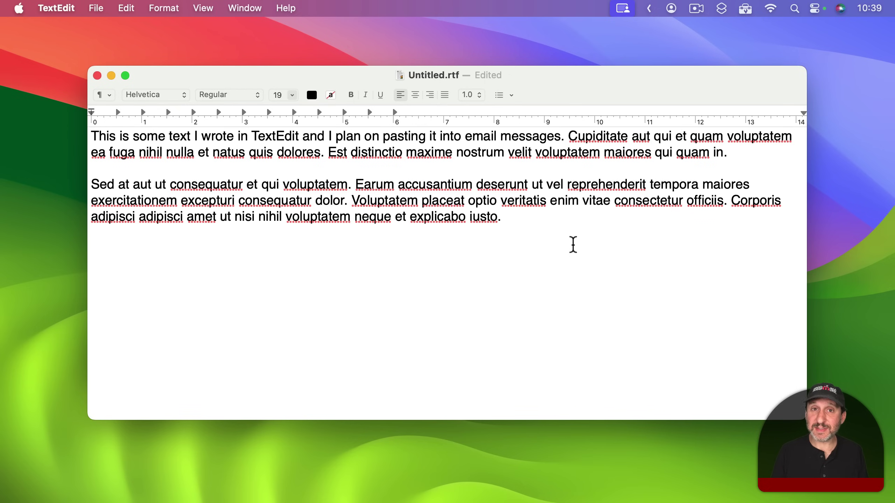
{"action": "key", "text": "super+s"}
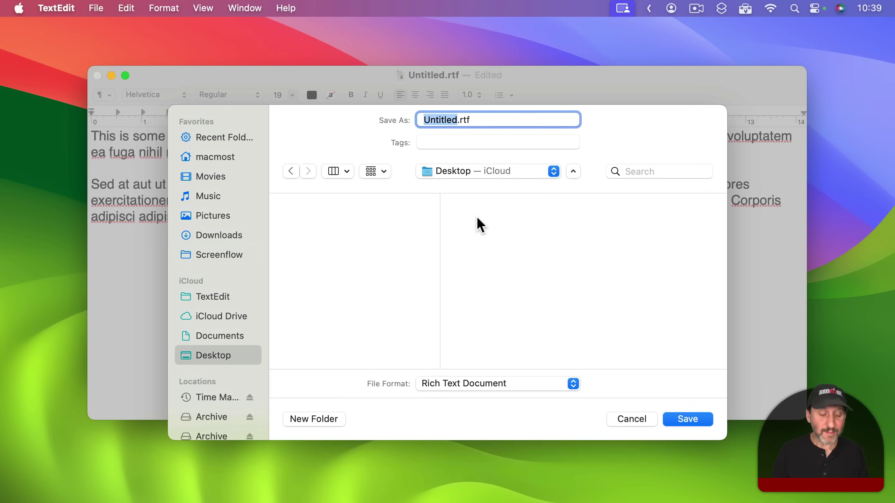
{"action": "key", "text": "shift+super+o"}
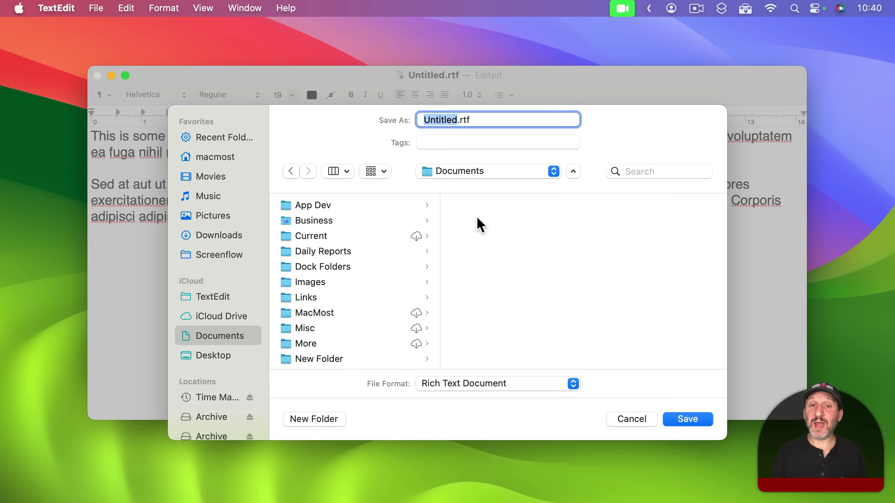
{"action": "left_click", "coordinate": [620, 419]}
Bring up TextEdit's dialog for opening files, go to the Documents folder, and cancel
{"action": "key", "text": "super+o"}
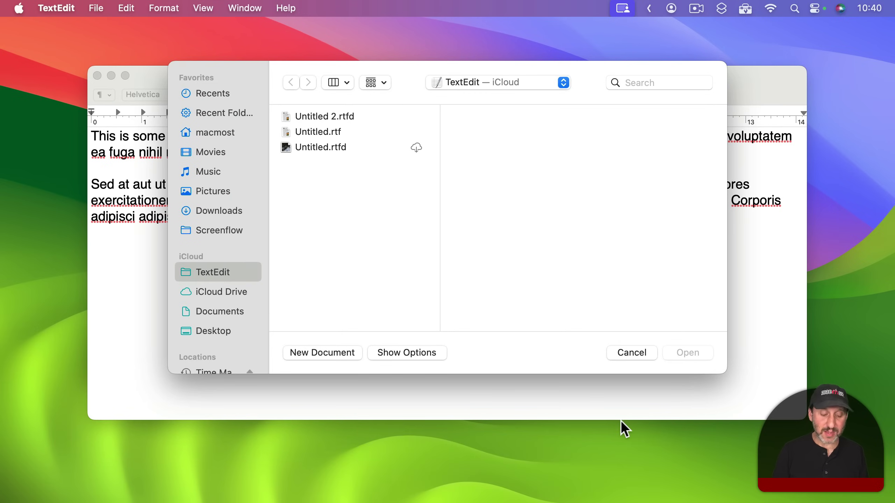
{"action": "key", "text": "shift+super+o"}
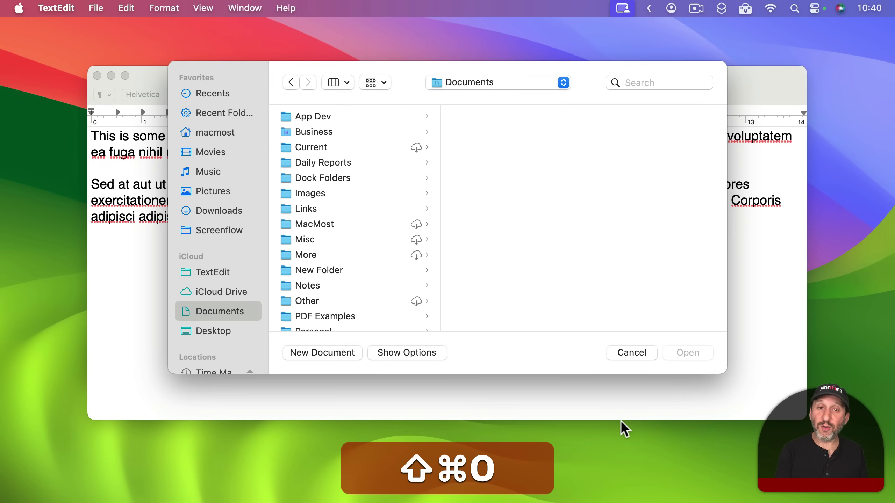
{"action": "key", "text": "Escape"}
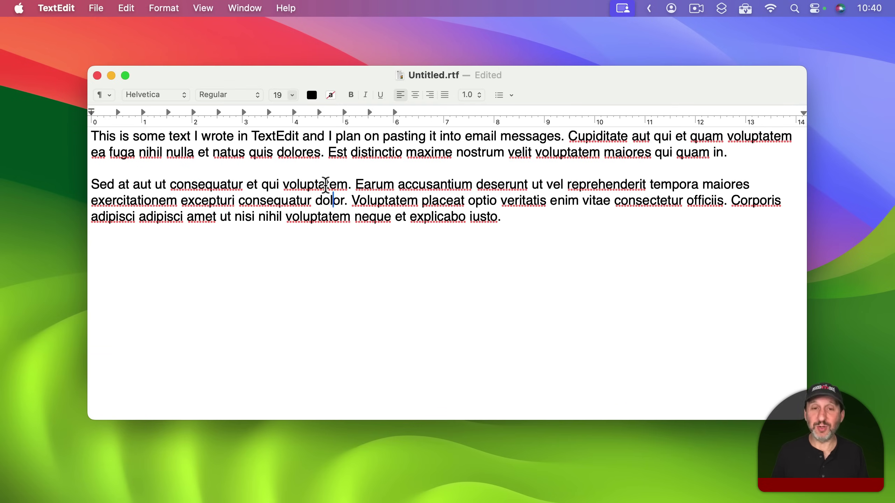
Start saving Untitled.rtf again, request Go to Folder in the save dialog, and clear the path
{"action": "key", "text": "super+s"}
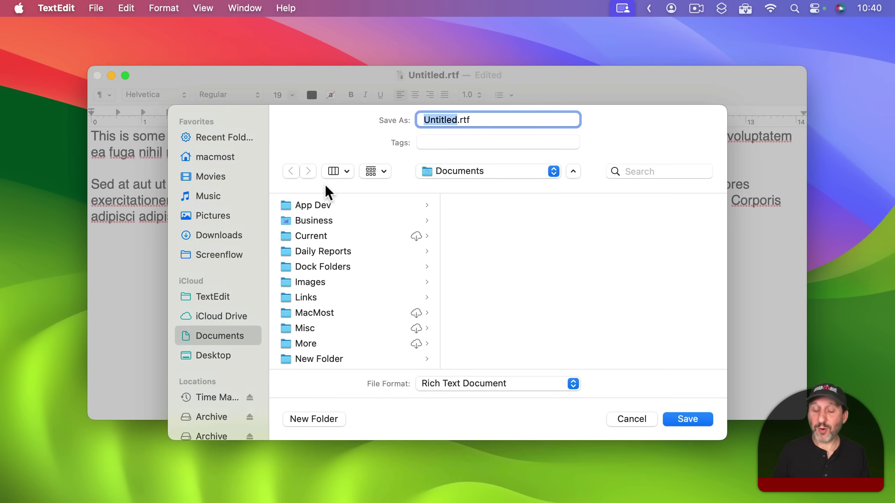
{"action": "key", "text": "shift+super+g"}
{"action": "key", "text": "BackSpace"}
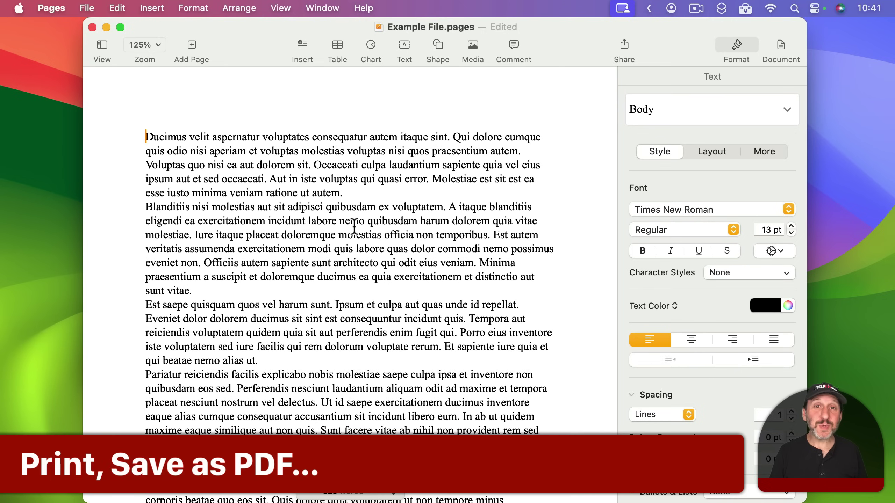
In Pages, review the PDF export options for Example File.pages and cancel the export
{"action": "mouse_move", "coordinate": [194, 101]}
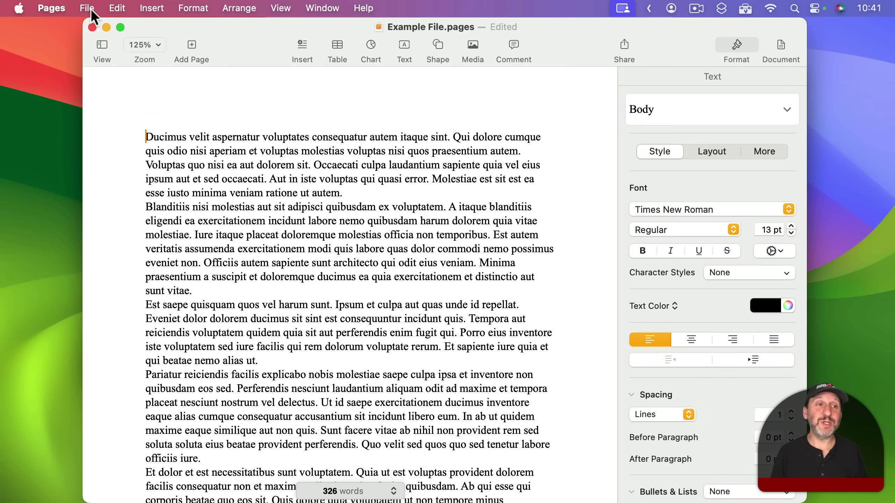
{"action": "left_click", "coordinate": [89, 9]}
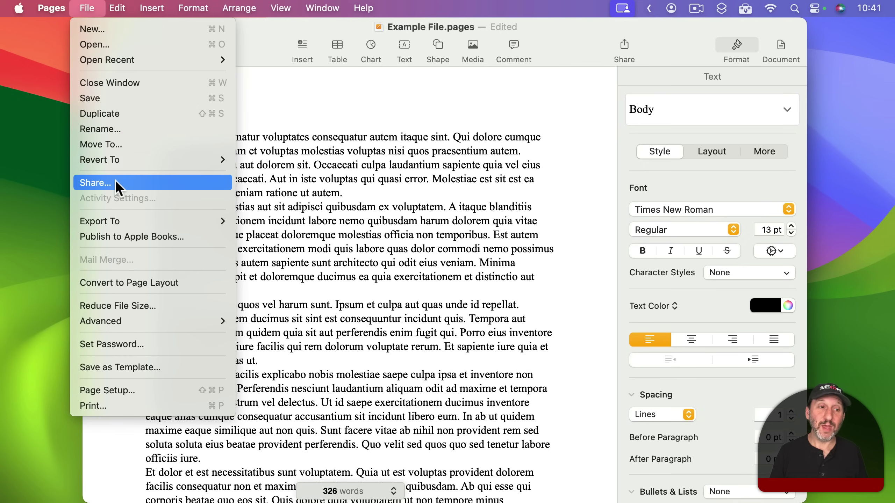
{"action": "mouse_move", "coordinate": [119, 219]}
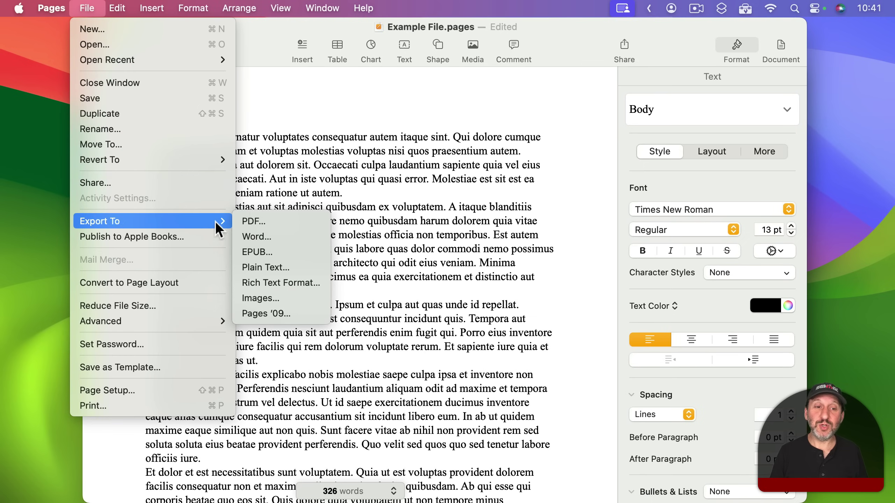
{"action": "left_click", "coordinate": [259, 220]}
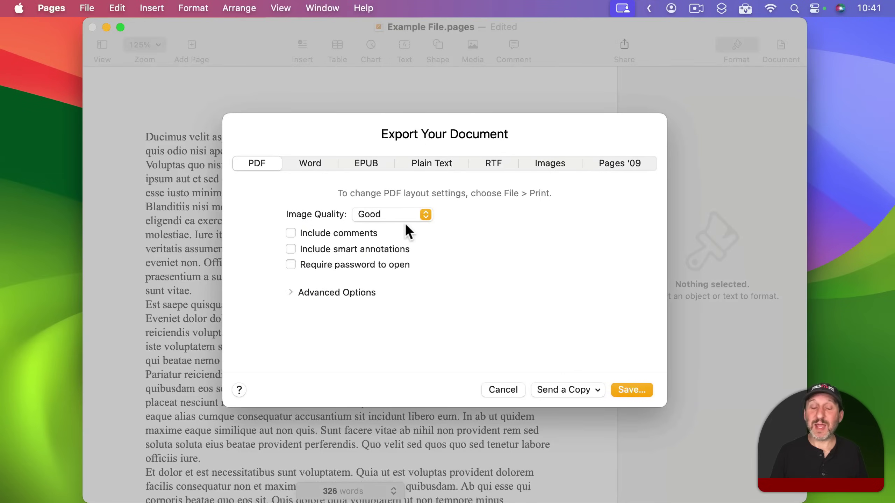
{"action": "left_click", "coordinate": [502, 390]}
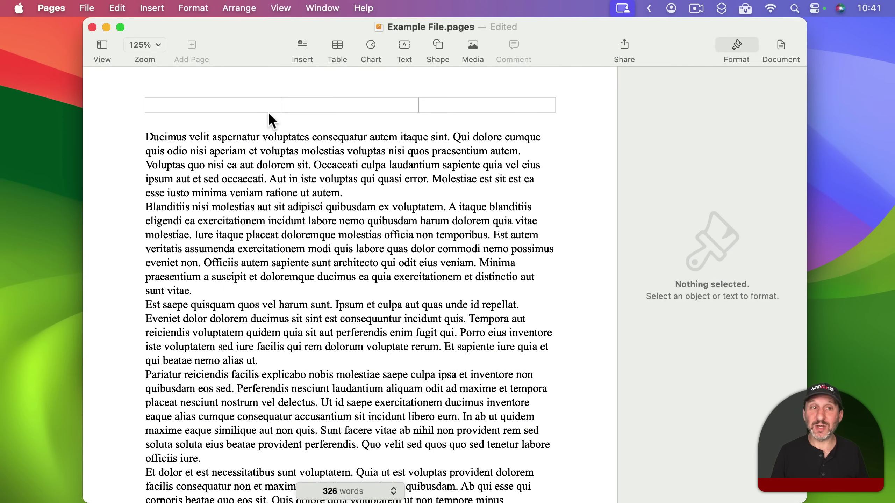
Examine the PDF choices available when printing Example File.pages, including Save as PDF, and cancel printing
{"action": "left_click", "coordinate": [87, 7]}
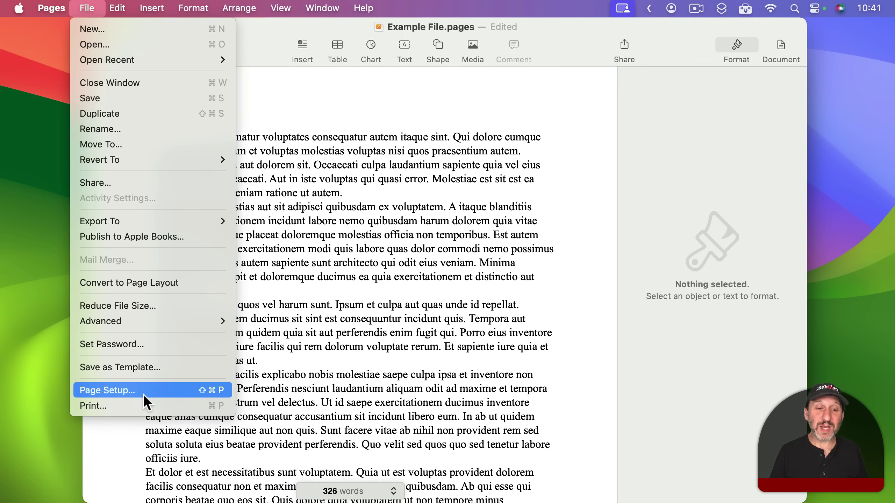
{"action": "left_click", "coordinate": [143, 405]}
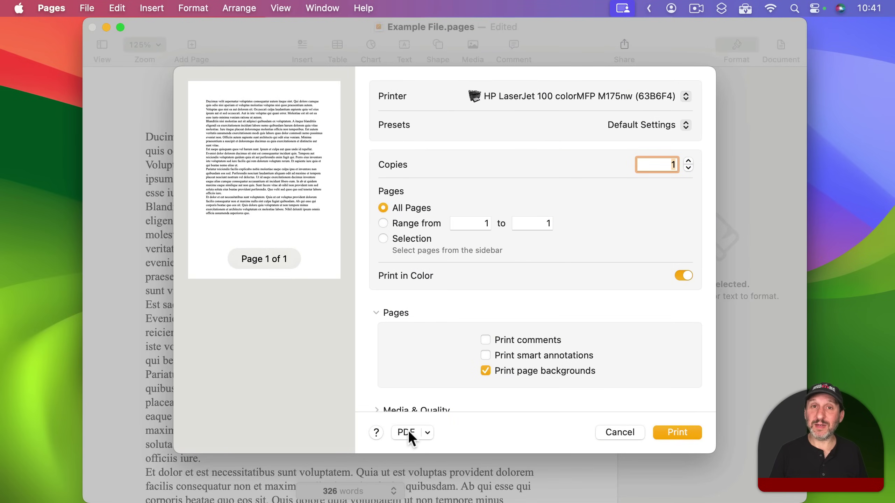
{"action": "left_click", "coordinate": [428, 432]}
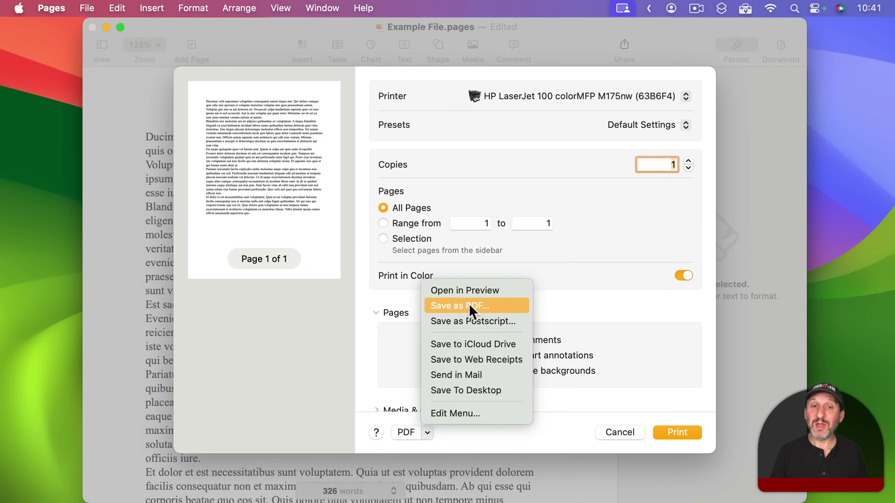
{"action": "left_click", "coordinate": [455, 431]}
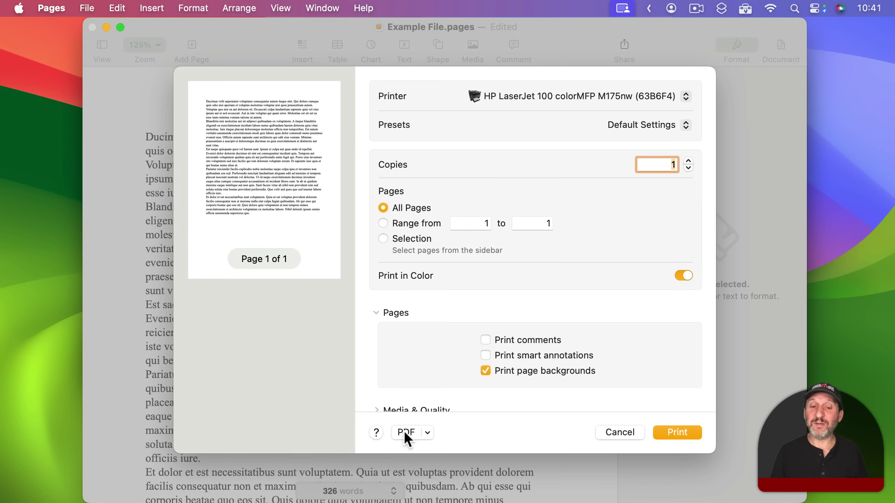
{"action": "left_click", "coordinate": [620, 434]}
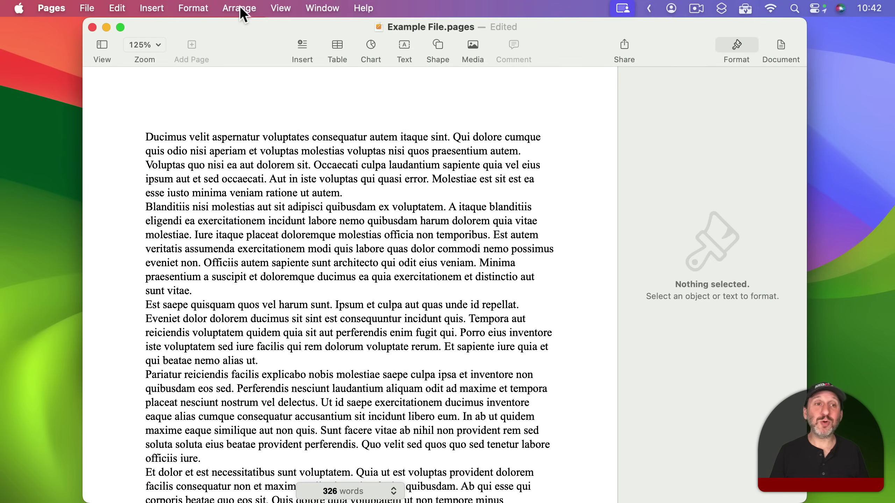
{"action": "left_click", "coordinate": [239, 7]}
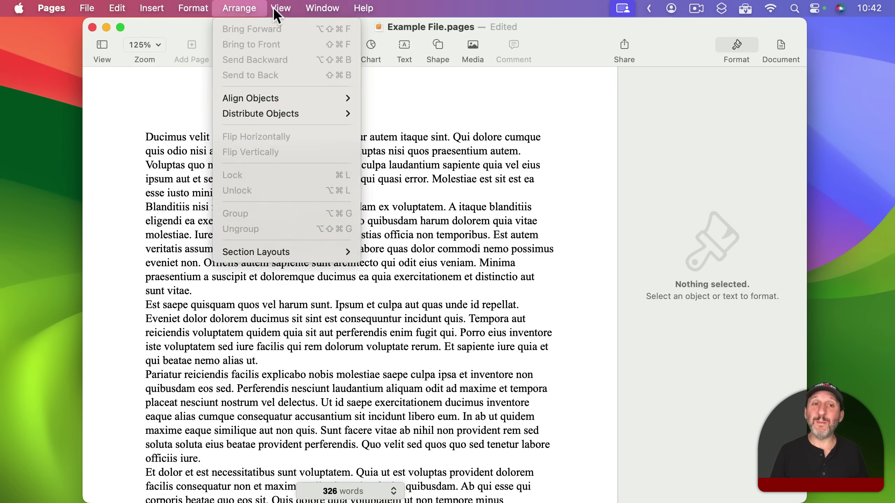
{"action": "mouse_move", "coordinate": [365, 8]}
{"action": "left_click", "coordinate": [323, 8]}
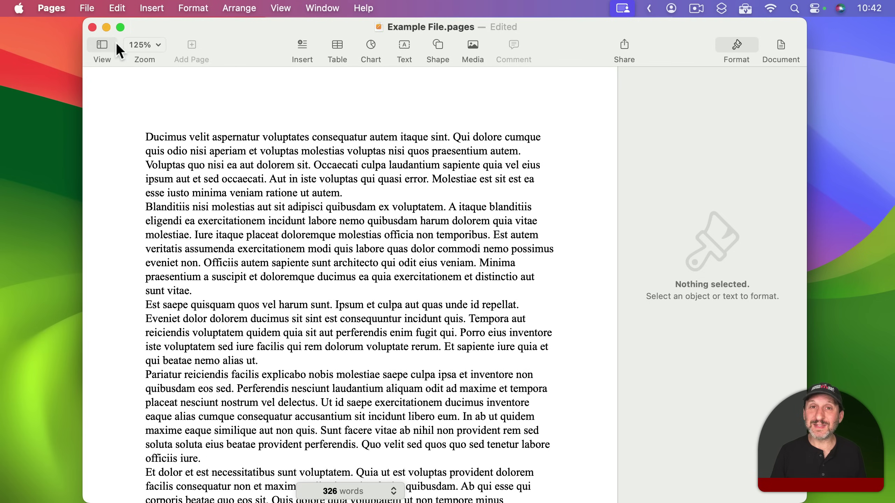
Open the App Shortcuts list within the Keyboard Shortcuts settings of System Settings
{"action": "left_click", "coordinate": [19, 8]}
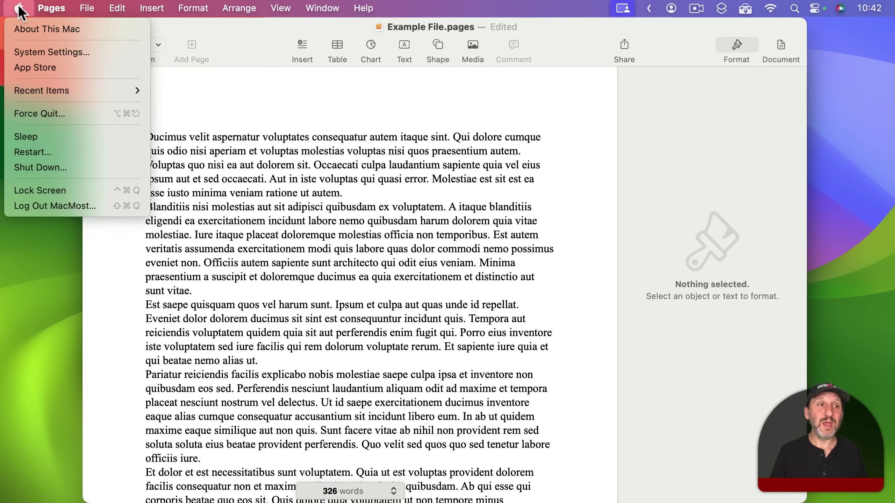
{"action": "left_click", "coordinate": [35, 53]}
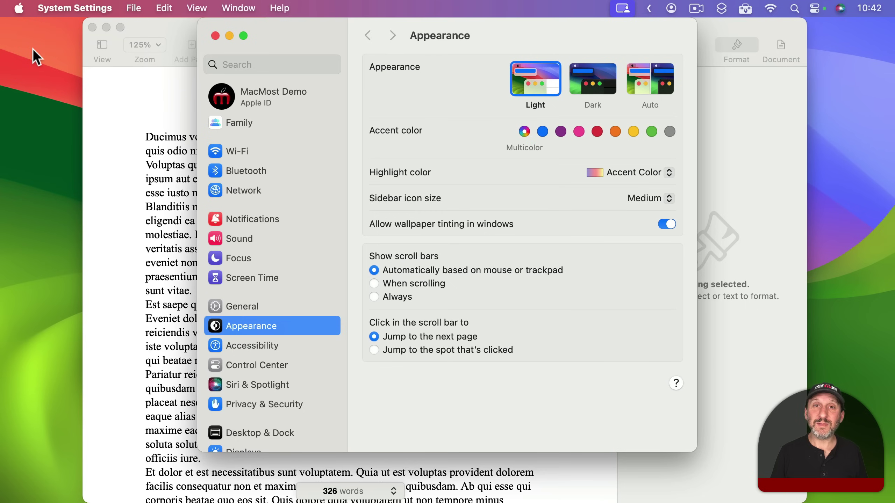
{"action": "scroll", "coordinate": [262, 381], "scroll_direction": "down", "scroll_amount": 10}
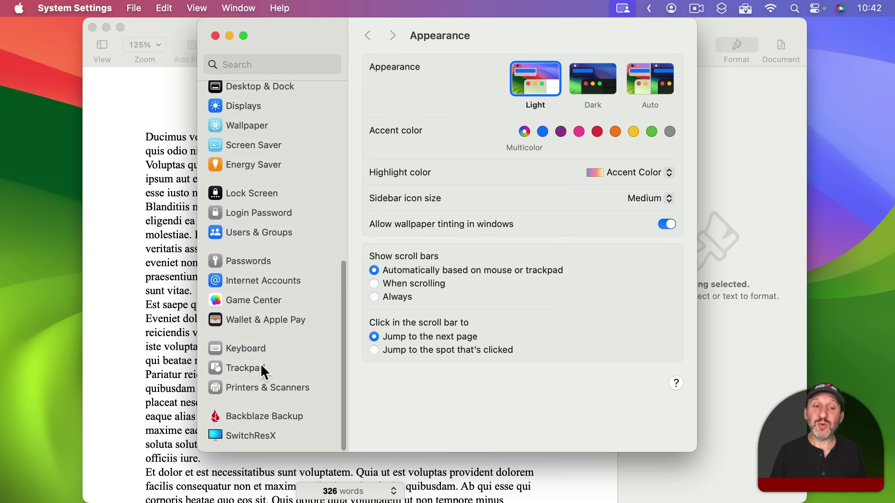
{"action": "left_click", "coordinate": [256, 351]}
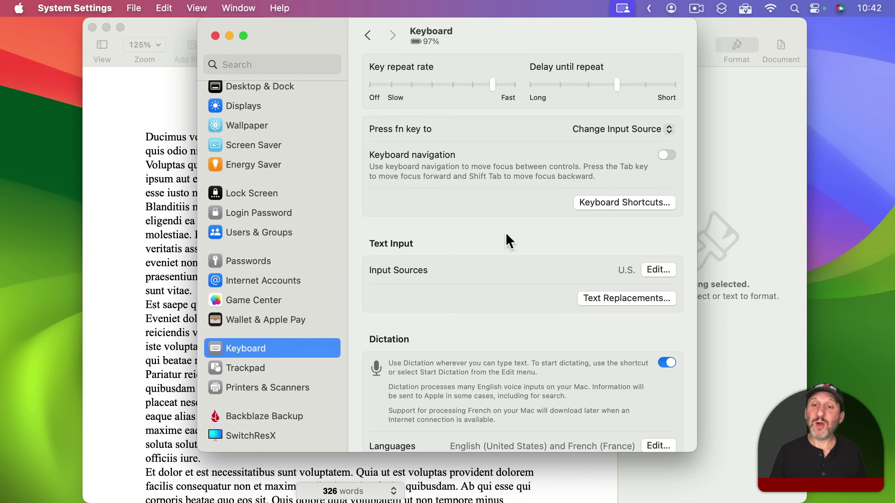
{"action": "left_click", "coordinate": [621, 201]}
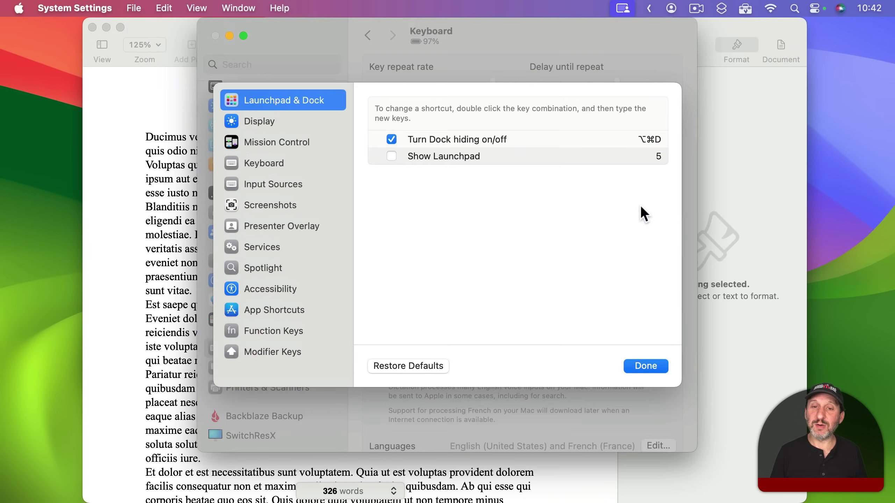
{"action": "left_click", "coordinate": [279, 316]}
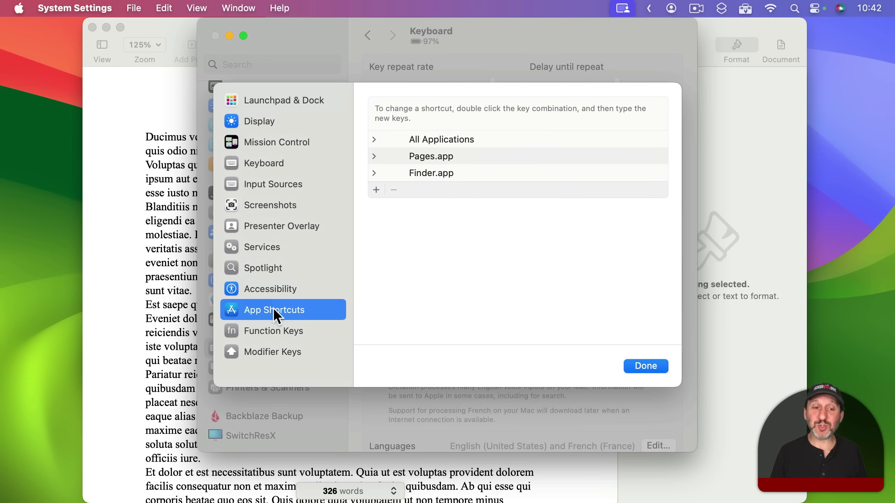
Add an app shortcut for All Applications with menu title "Save as PDF..." and key combination ⌘P, and quit the settings
{"action": "left_click", "coordinate": [375, 190]}
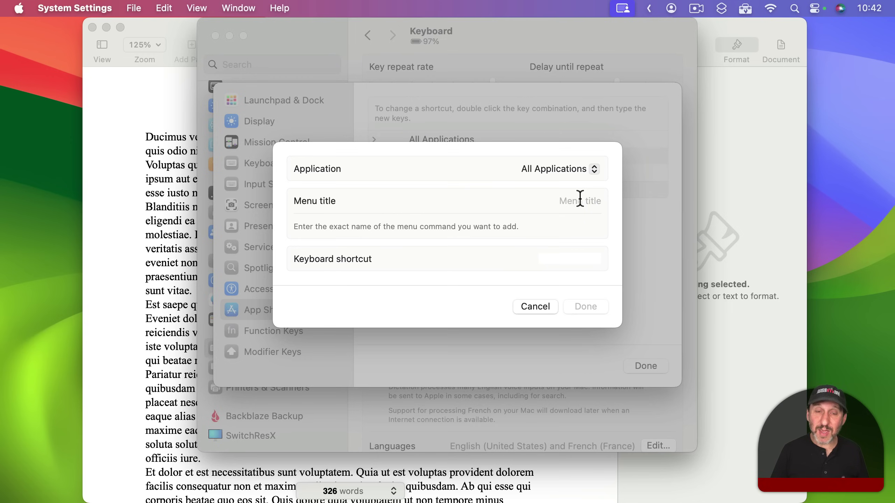
{"action": "type", "text": "Save "}
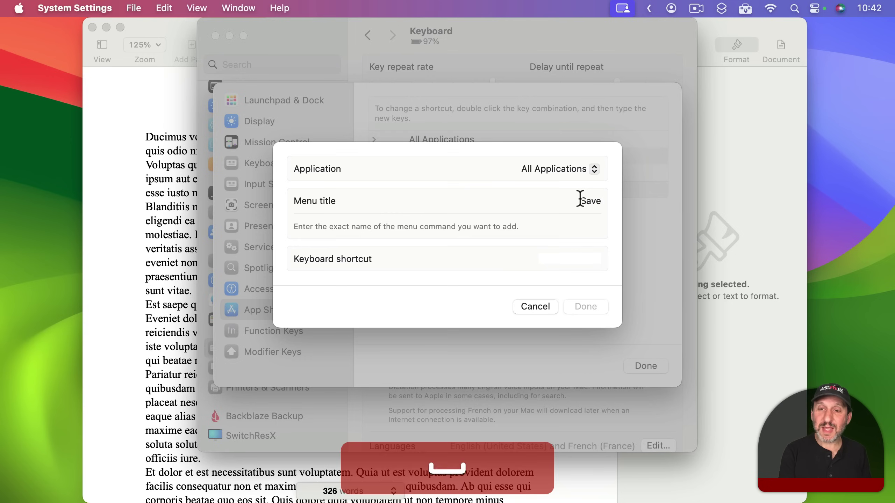
{"action": "type", "text": "as PDF"}
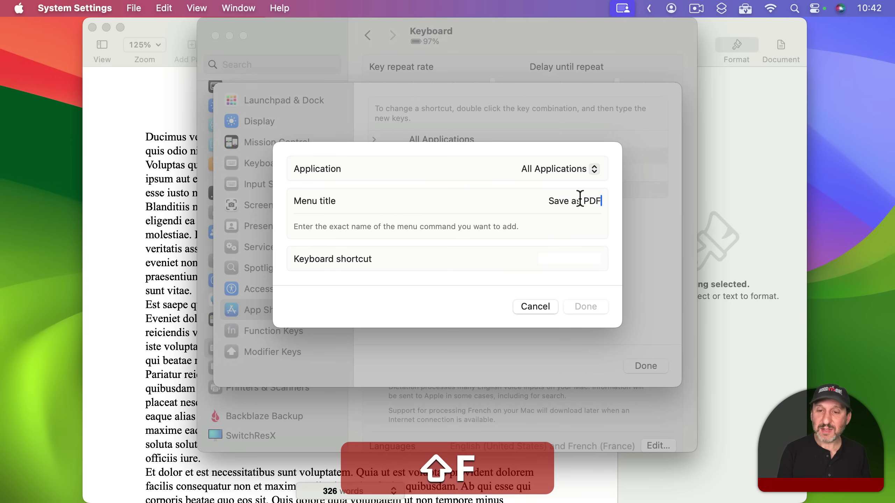
{"action": "type", "text": "..."}
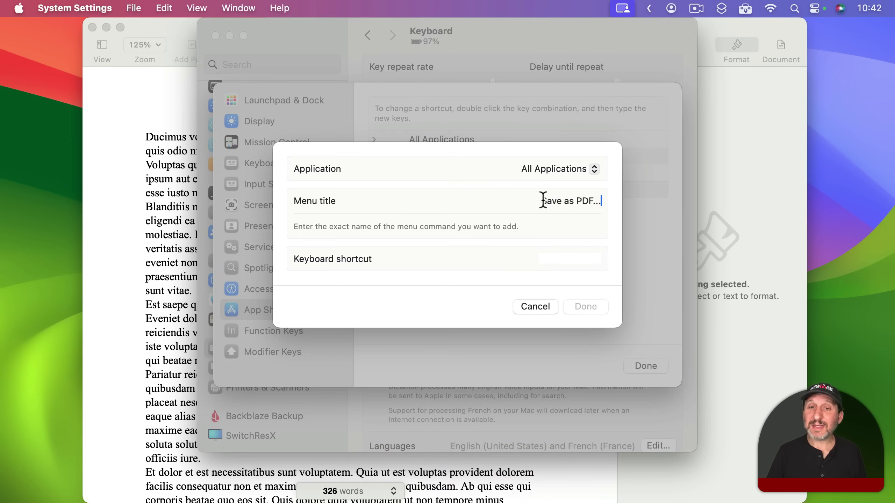
{"action": "left_click", "coordinate": [569, 201]}
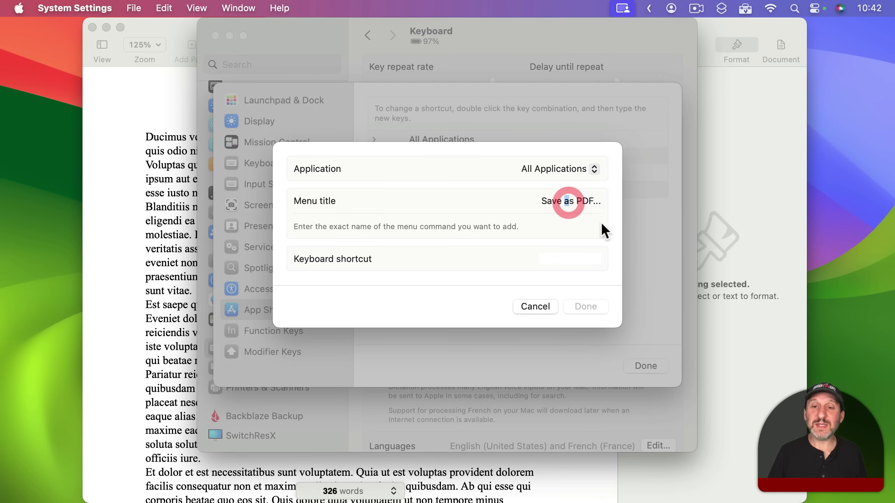
{"action": "double_click", "coordinate": [609, 202]}
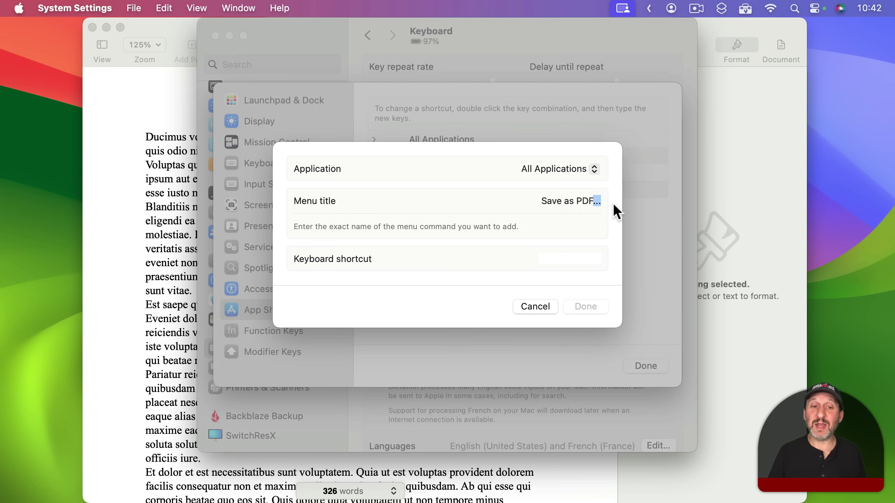
{"action": "left_click", "coordinate": [564, 258]}
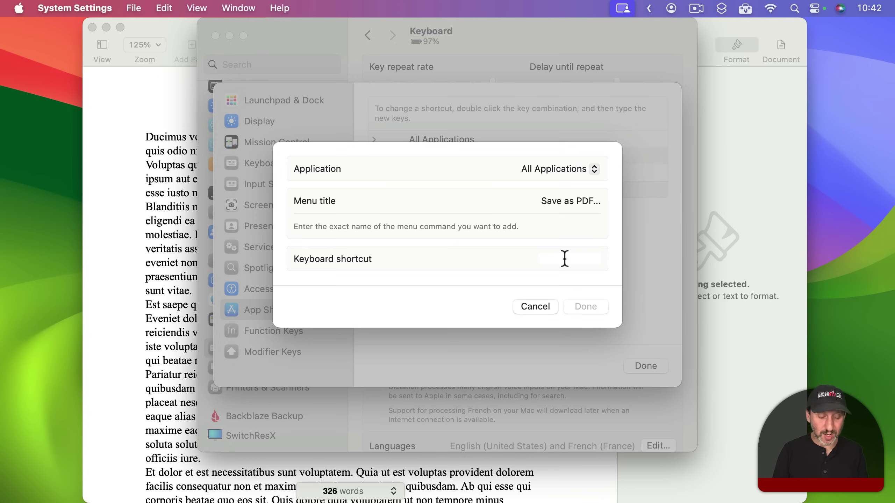
{"action": "key", "text": "super+p"}
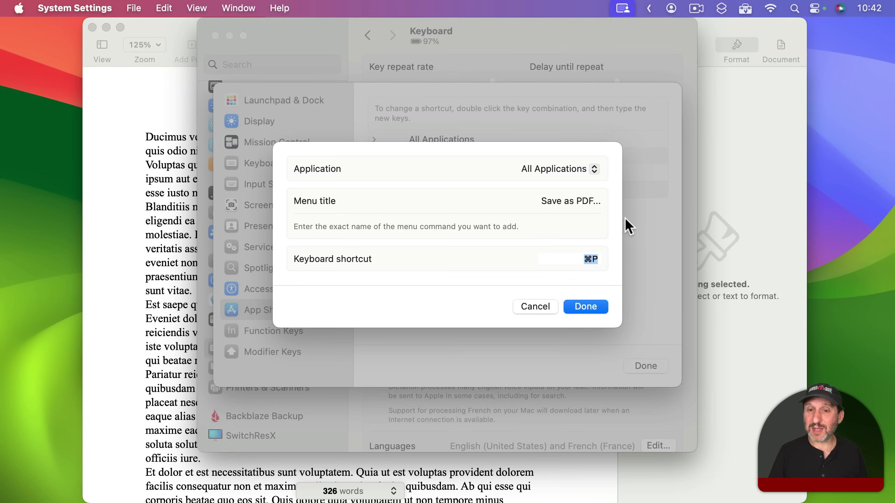
{"action": "left_click", "coordinate": [592, 306]}
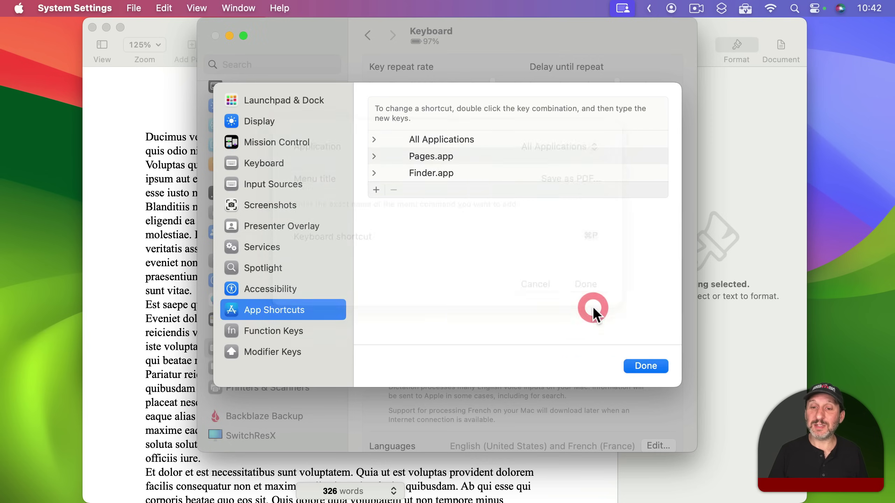
{"action": "left_click", "coordinate": [645, 369]}
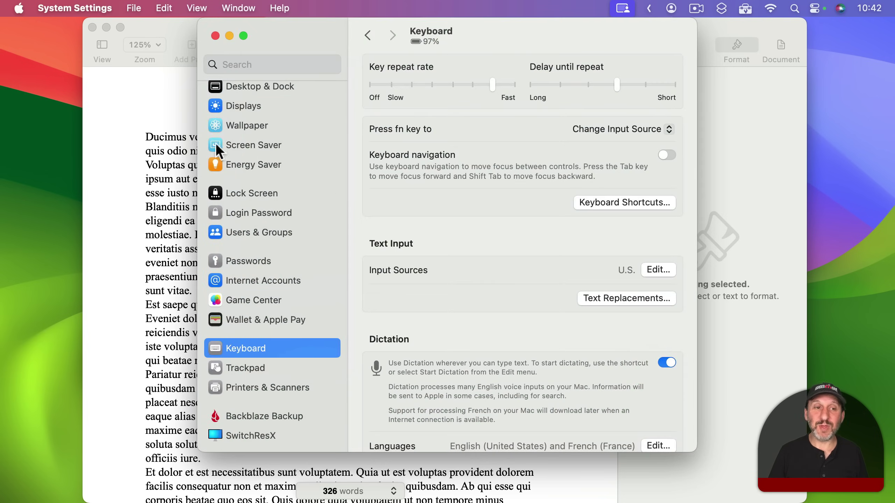
{"action": "key", "text": "cmd+q"}
Start printing Example File.pages, reach the Save as PDF dialog with the new shortcut, and cancel saving
{"action": "left_click", "coordinate": [86, 7]}
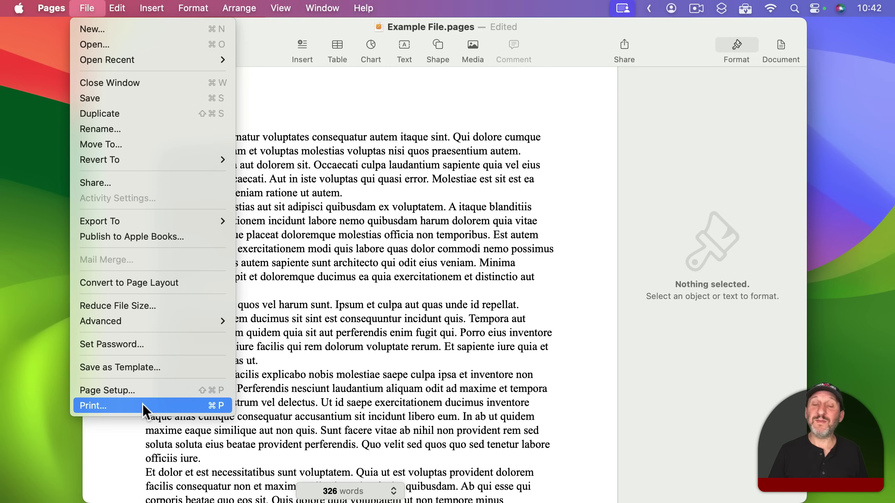
{"action": "left_click", "coordinate": [277, 389]}
{"action": "key", "text": "super+p"}
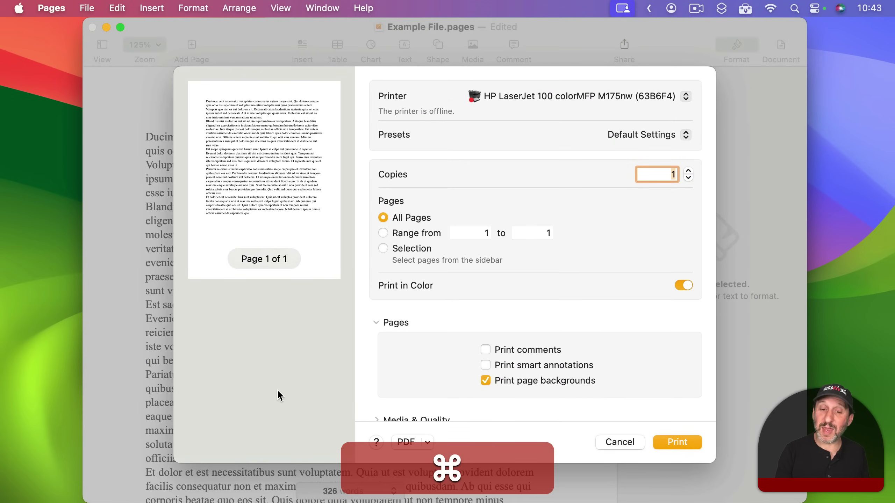
{"action": "key", "text": "super+p"}
{"action": "key", "text": "super+shift+d"}
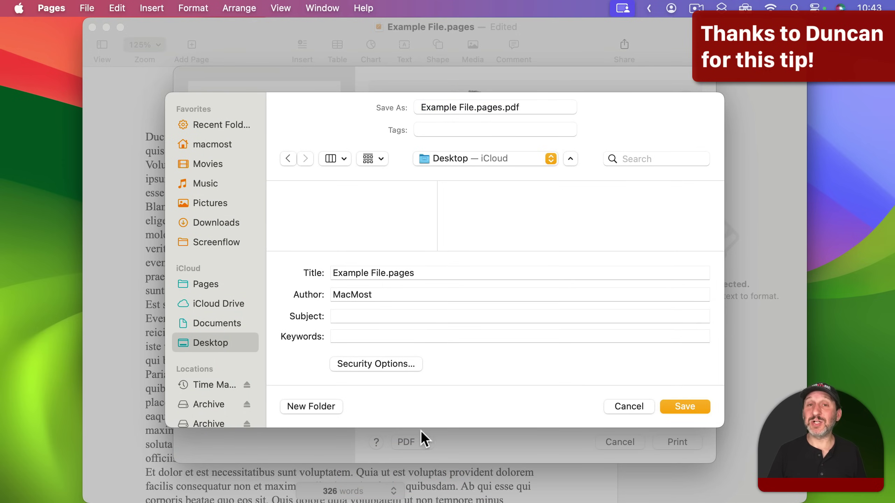
{"action": "left_click", "coordinate": [635, 404]}
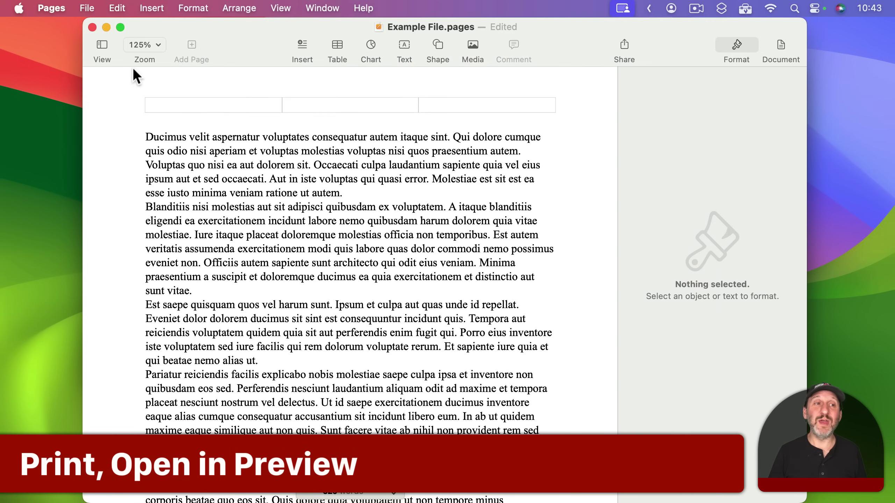
Check the Save as PDF and Open in Preview entries among the print dialog's PDF choices, and cancel printing
{"action": "left_click", "coordinate": [86, 7]}
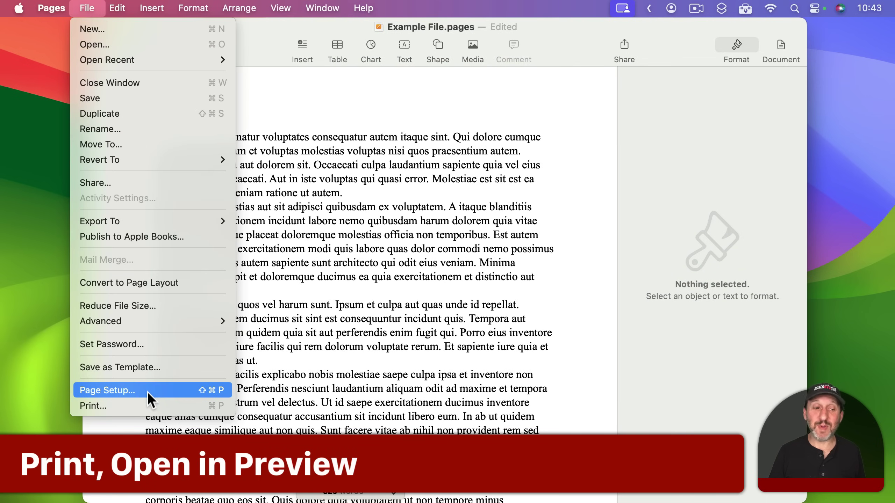
{"action": "left_click", "coordinate": [148, 406]}
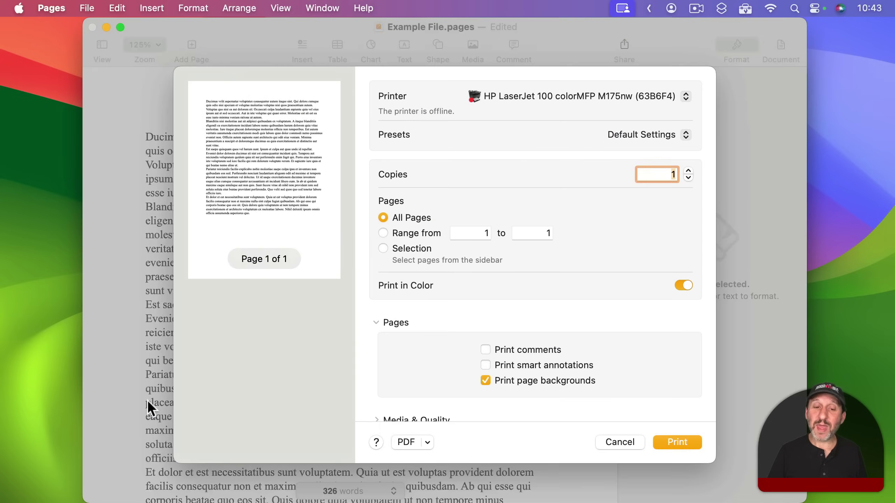
{"action": "left_click", "coordinate": [428, 442]}
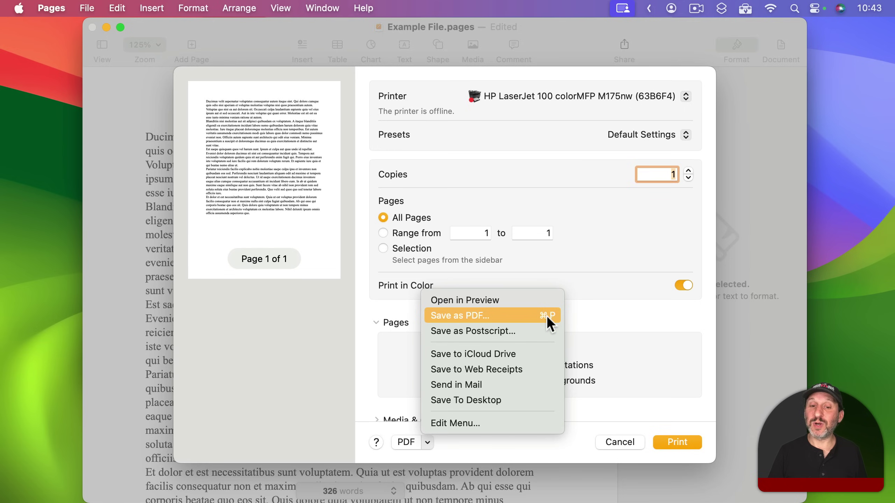
{"action": "left_click", "coordinate": [361, 308]}
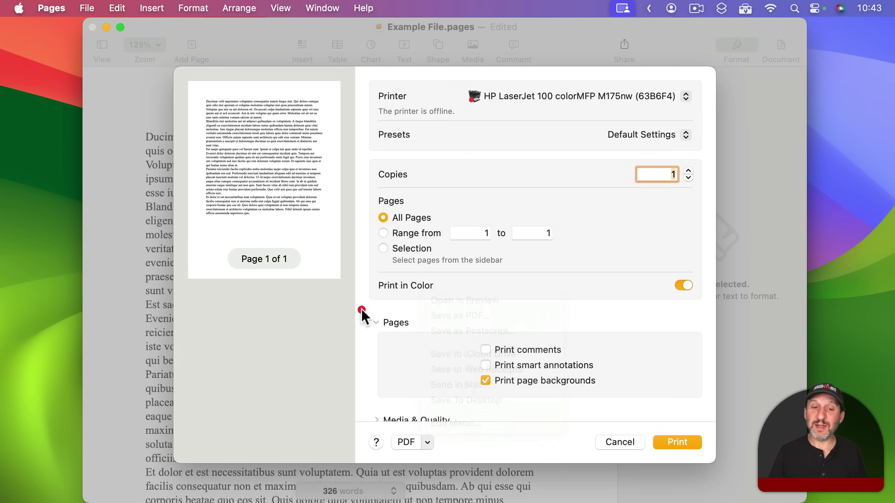
{"action": "left_click", "coordinate": [620, 442]}
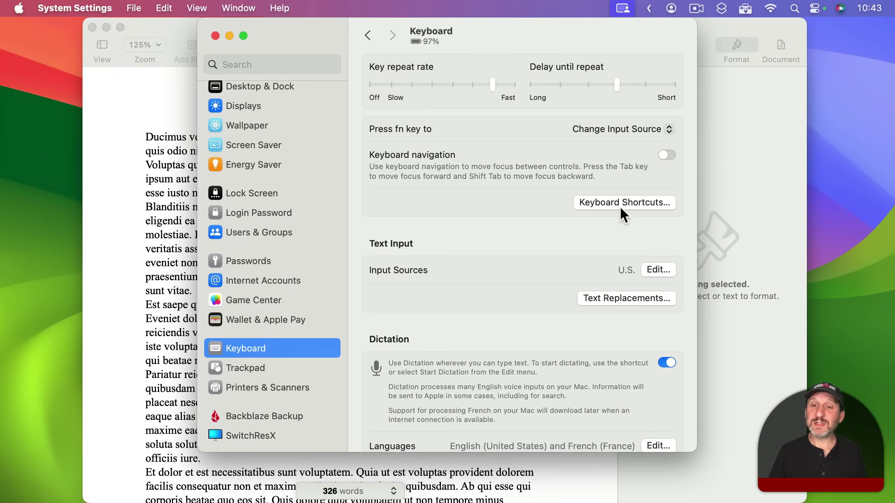
Remove the "Save as PDF..." shortcut from All Applications in the App Shortcuts settings
{"action": "left_click", "coordinate": [614, 201]}
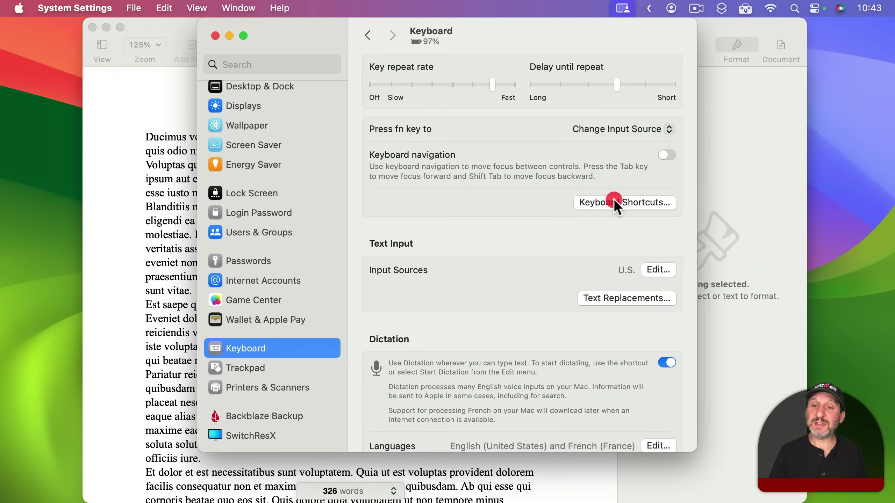
{"action": "left_click", "coordinate": [289, 309]}
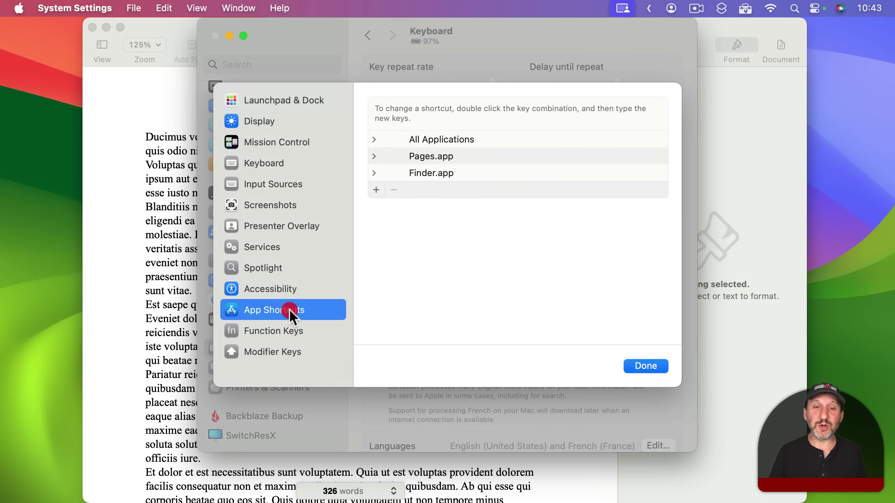
{"action": "left_click", "coordinate": [374, 140]}
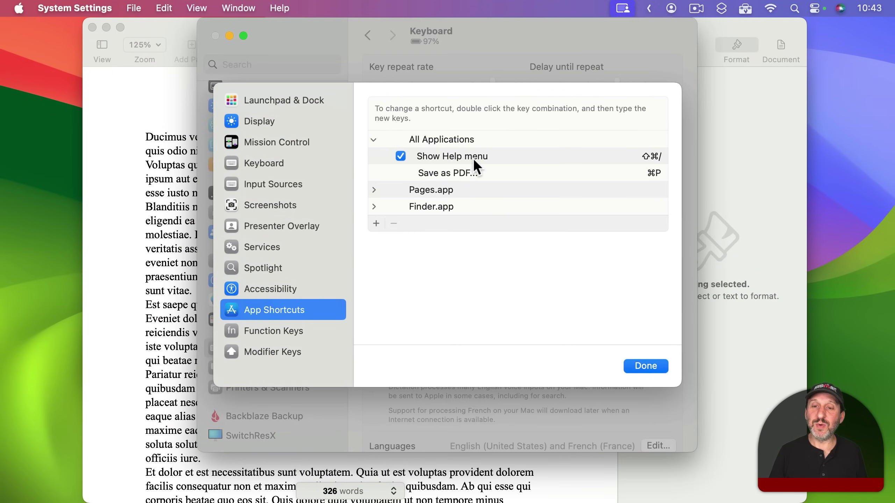
{"action": "left_click", "coordinate": [456, 173]}
{"action": "left_click", "coordinate": [393, 223]}
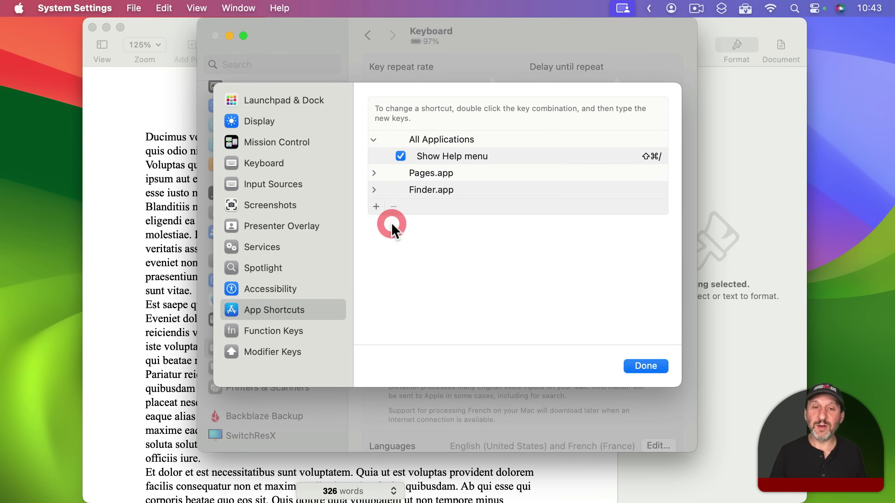
Add an app shortcut for All Applications with menu title "Open in Preview" and key combination ⌘P, and close the settings
{"action": "left_click", "coordinate": [376, 206]}
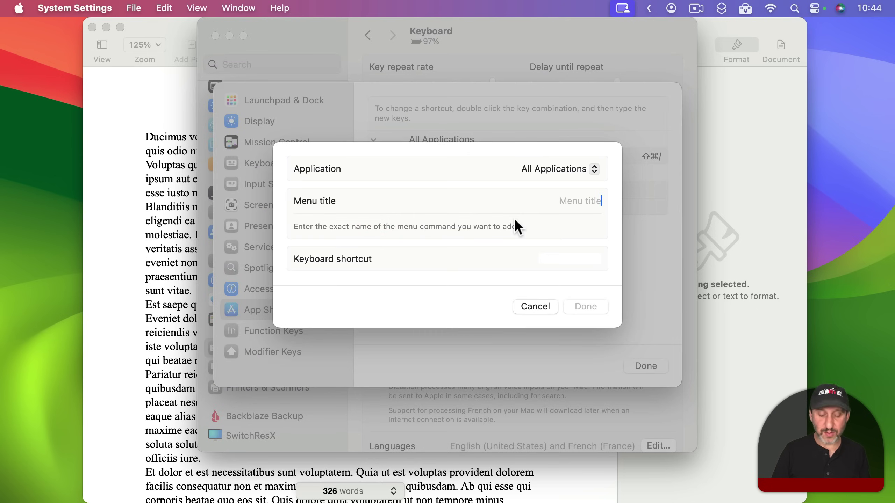
{"action": "type", "text": "Open in Preview"}
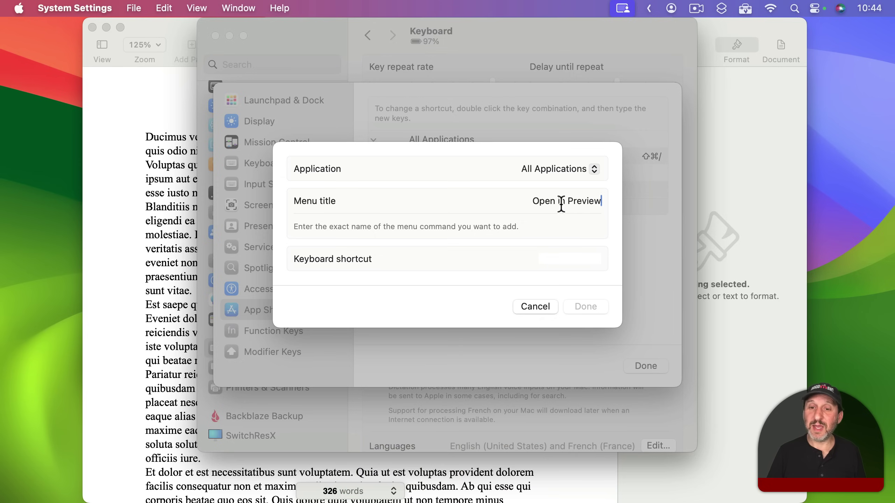
{"action": "left_click_drag", "start_coordinate": [558, 202], "coordinate": [561, 202]}
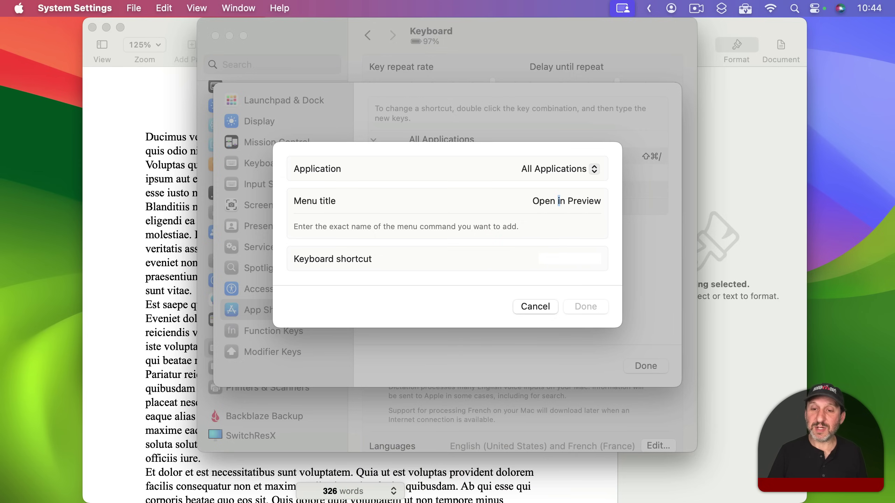
{"action": "left_click", "coordinate": [581, 259]}
{"action": "key", "text": "super+p"}
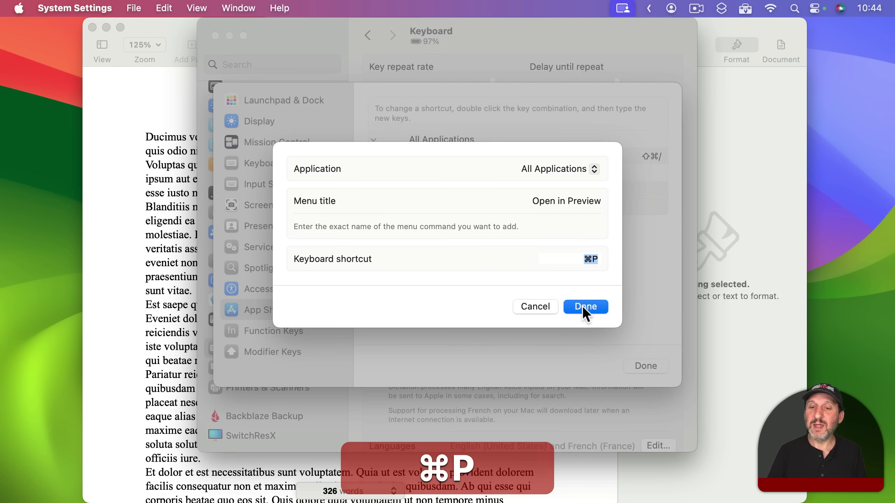
{"action": "left_click", "coordinate": [584, 307]}
{"action": "left_click", "coordinate": [655, 368]}
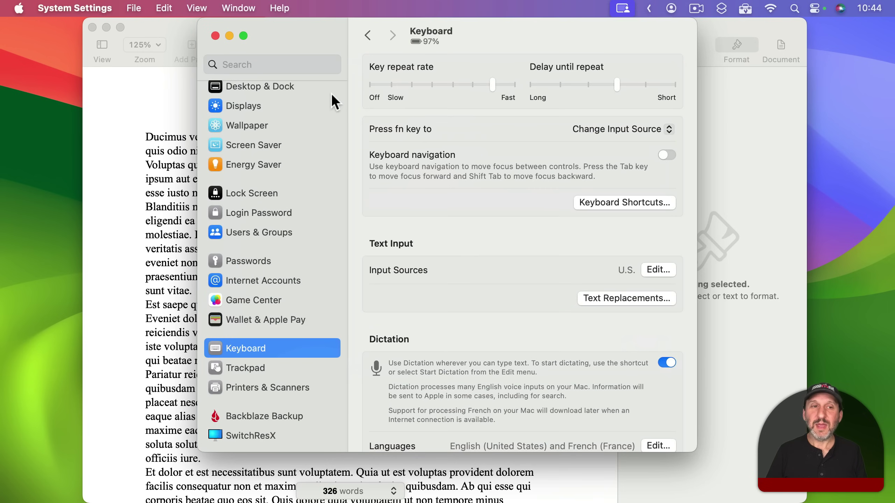
{"action": "left_click", "coordinate": [215, 36]}
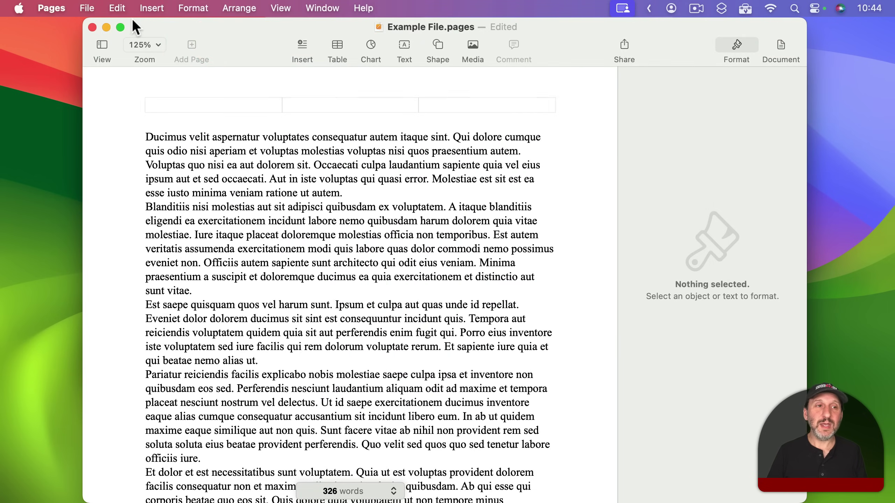
Check the Open in Preview shortcut in the print dialog's PDF choices, cancel, and use it to open Example File.pages in Preview
{"action": "key", "text": "super+p"}
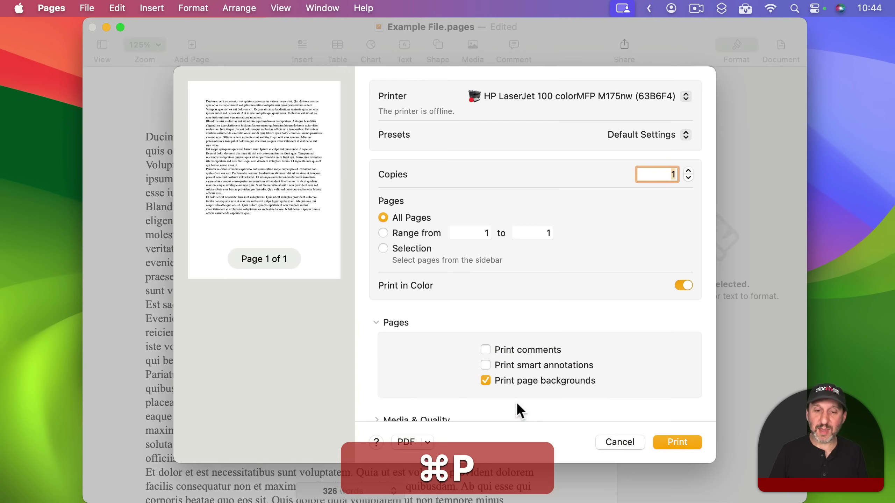
{"action": "left_click", "coordinate": [427, 443]}
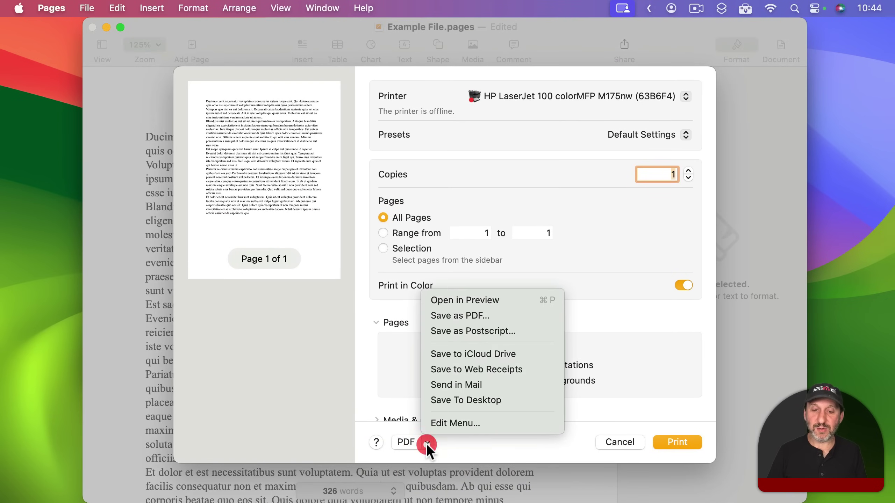
{"action": "left_click", "coordinate": [526, 299]}
{"action": "left_click", "coordinate": [617, 441]}
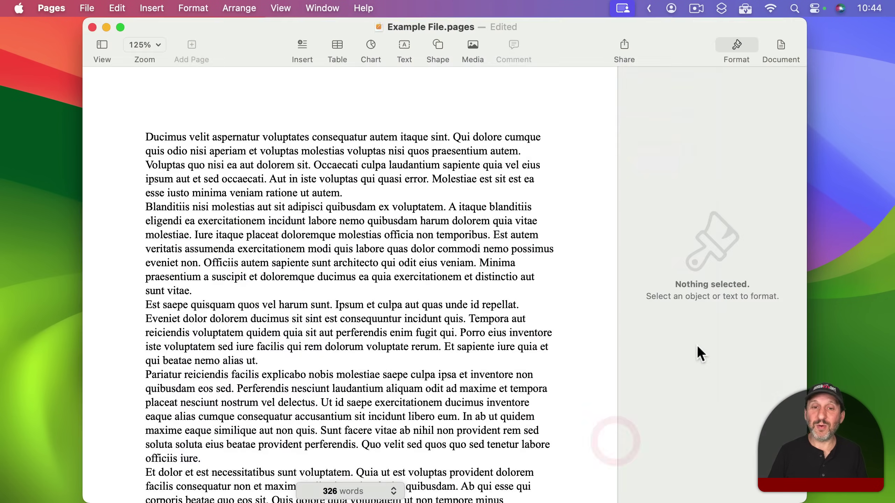
{"action": "key", "text": "super+p"}
{"action": "key", "text": "super+p"}
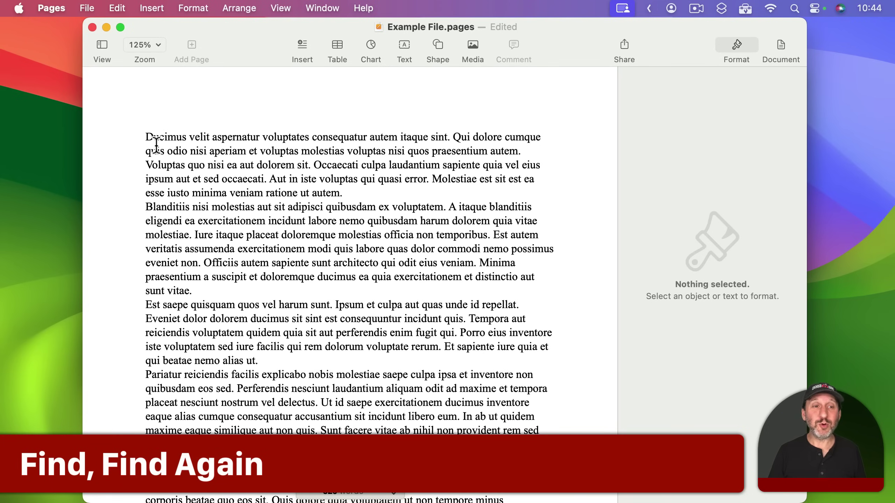
Search the document for "dolorem", close the Find & Replace window, and go through the next matches with Find Next
{"action": "key", "text": "super+f"}
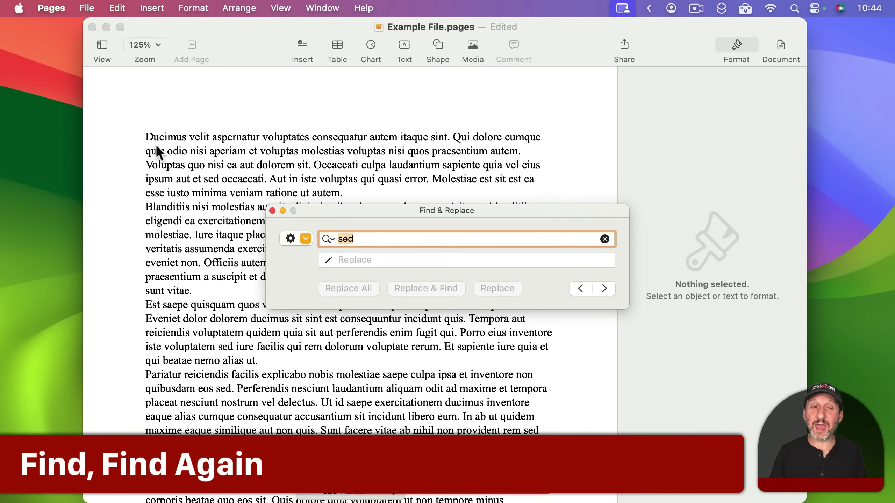
{"action": "type", "text": "dol"}
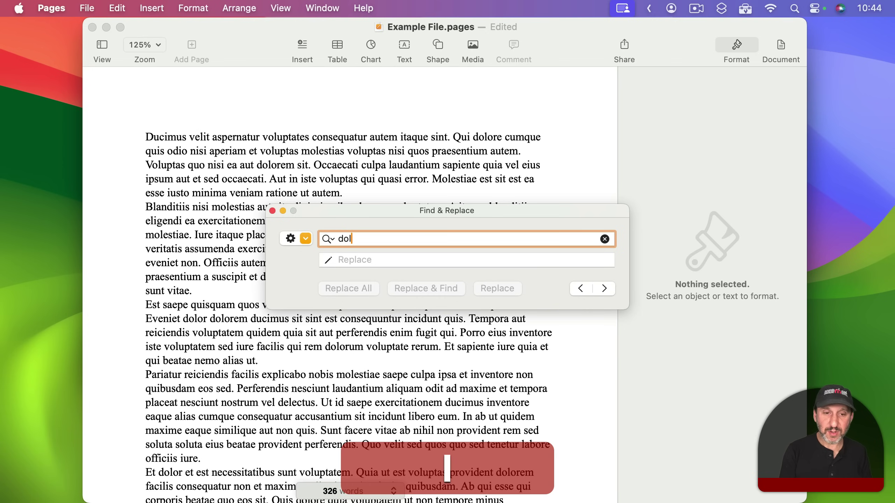
{"action": "type", "text": "orem"}
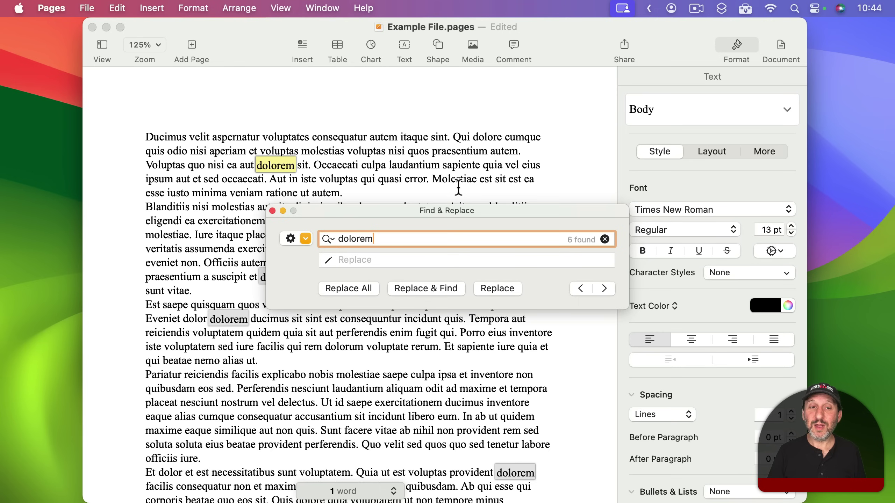
{"action": "key", "text": "Escape"}
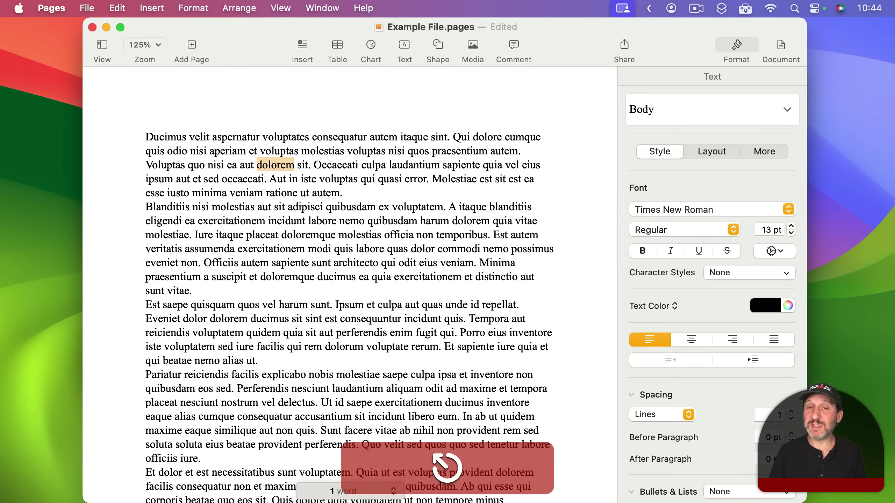
{"action": "key", "text": "super+g"}
{"action": "key", "text": "super+g"}
{"action": "key", "text": "super+g"}
{"action": "key", "text": "super+g"}
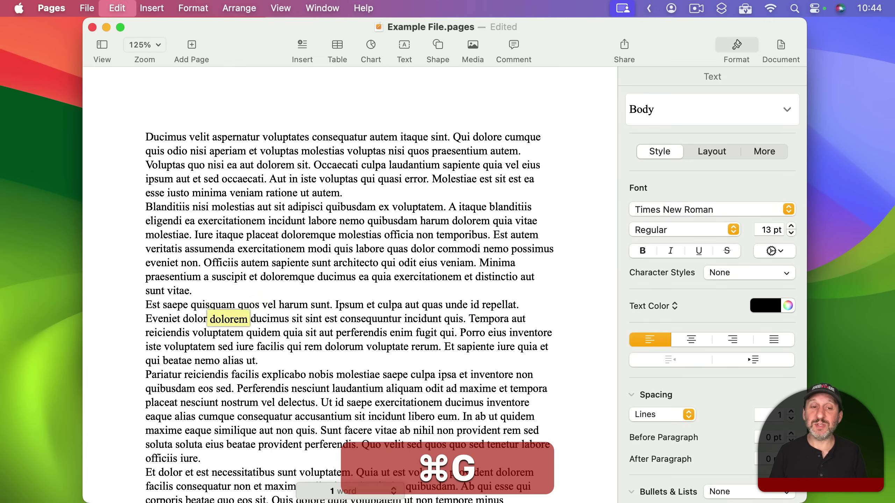
Check the shortcuts of the Find commands, including Use Selection for Find
{"action": "left_click", "coordinate": [117, 7]}
{"action": "mouse_move", "coordinate": [175, 336]}
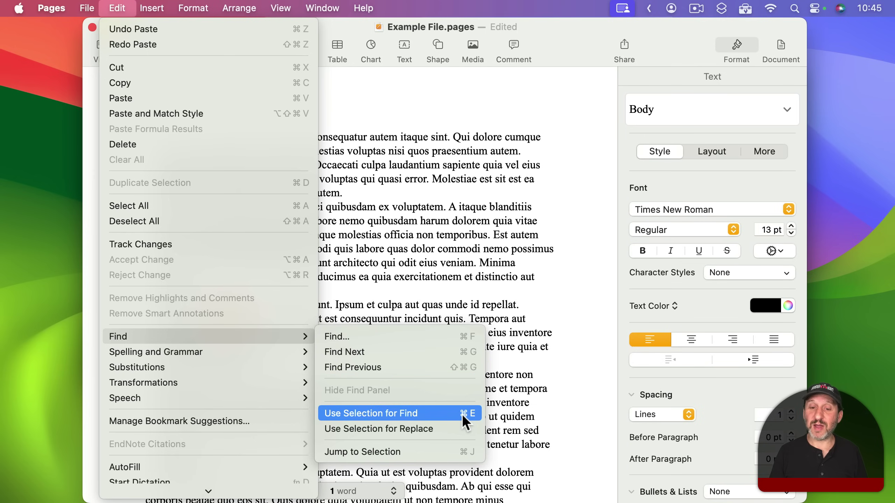
{"action": "left_click", "coordinate": [388, 187]}
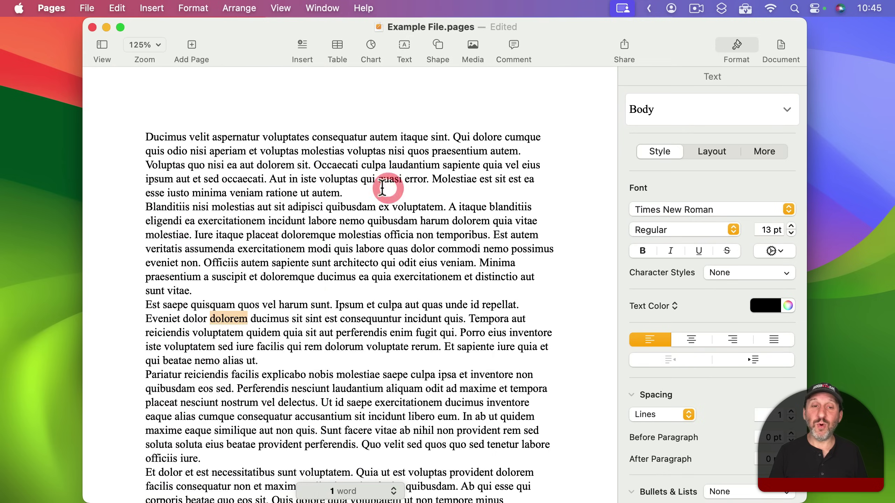
Use the word "culpa" in the first paragraph as the search term and go through its next matches
{"action": "double_click", "coordinate": [373, 165]}
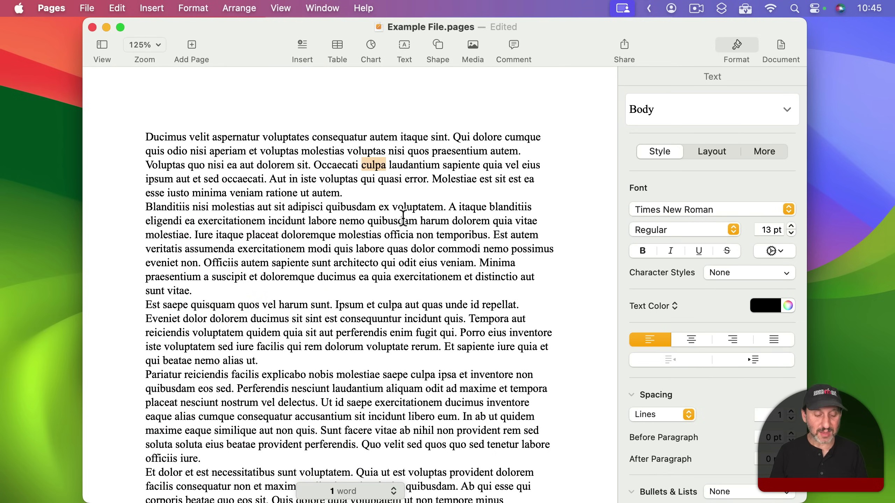
{"action": "key", "text": "super+e"}
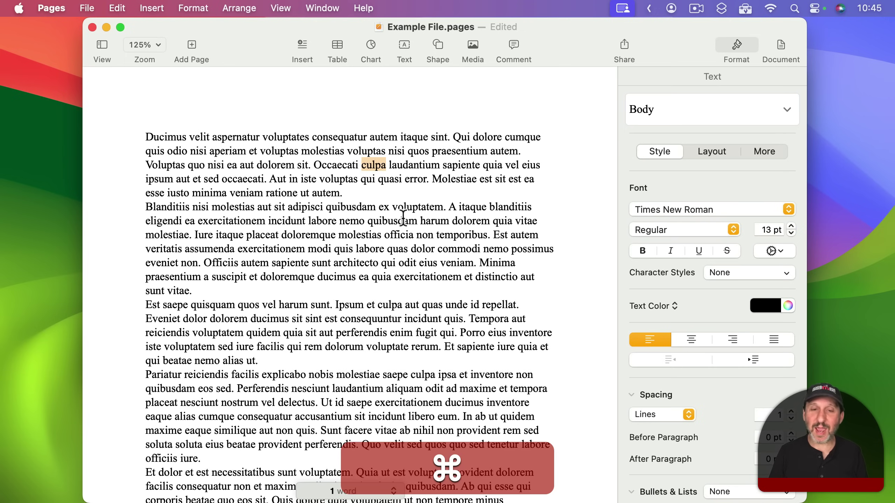
{"action": "key", "text": "super+g"}
{"action": "key", "text": "super+g"}
{"action": "key", "text": "super+g"}
{"action": "key", "text": "super+g"}
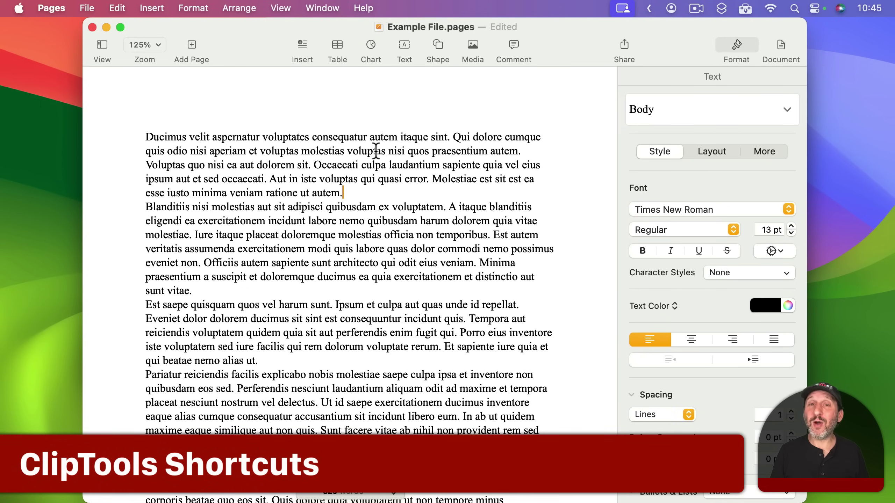
Check the global keyboard shortcuts and their available actions in the ClipTools settings, and cancel without changes
{"action": "left_click", "coordinate": [744, 7]}
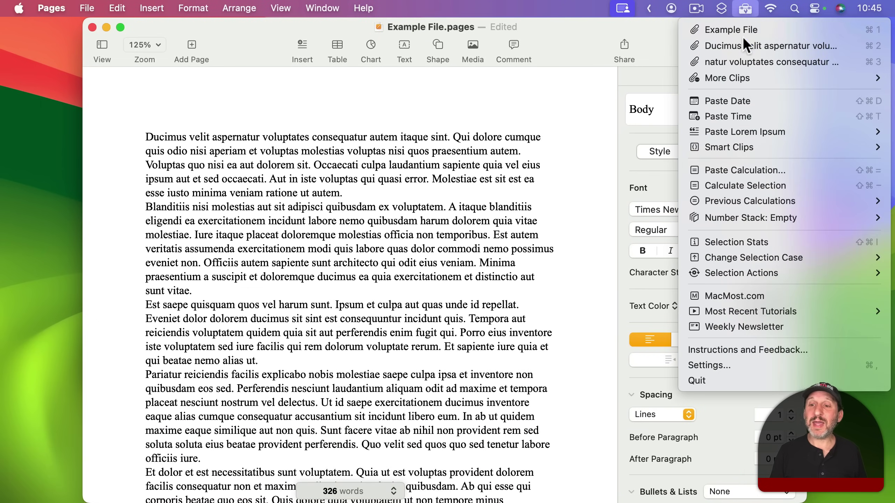
{"action": "left_click", "coordinate": [708, 365]}
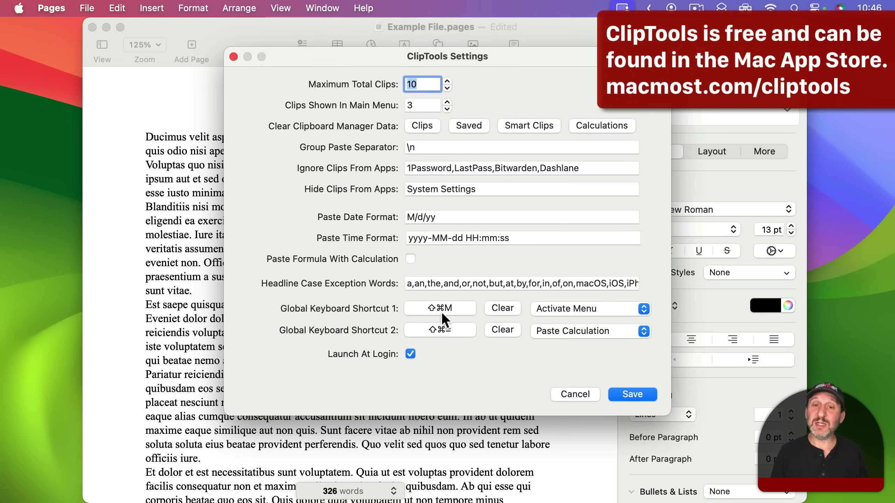
{"action": "left_click", "coordinate": [567, 309]}
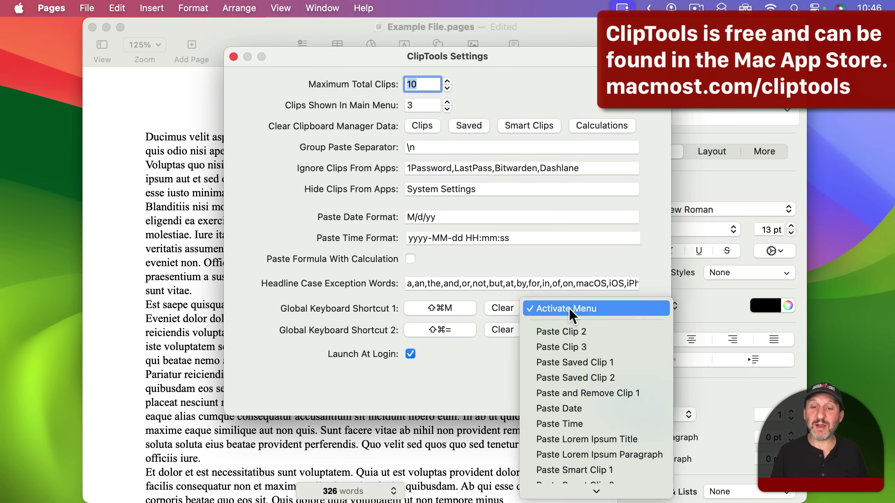
{"action": "left_click", "coordinate": [527, 308]}
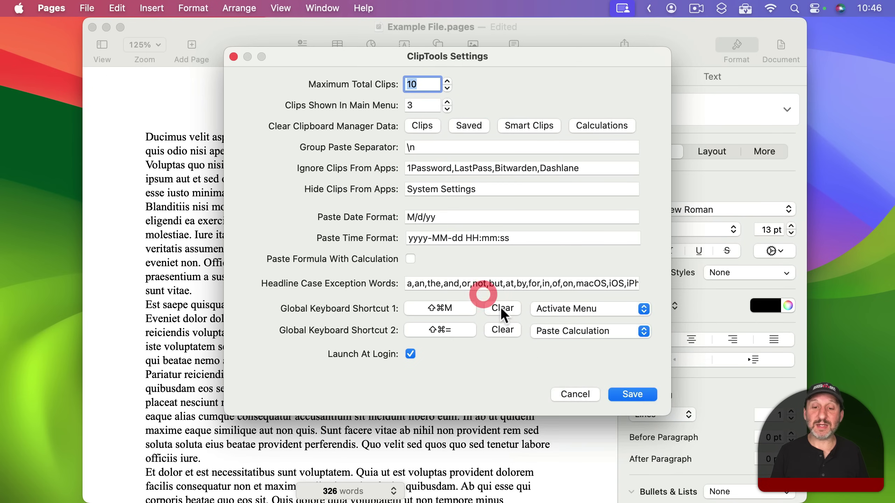
{"action": "left_click", "coordinate": [570, 390]}
Check the Change Selection Case options in ClipTools, including the Headline Case shortcut
{"action": "left_click", "coordinate": [745, 9]}
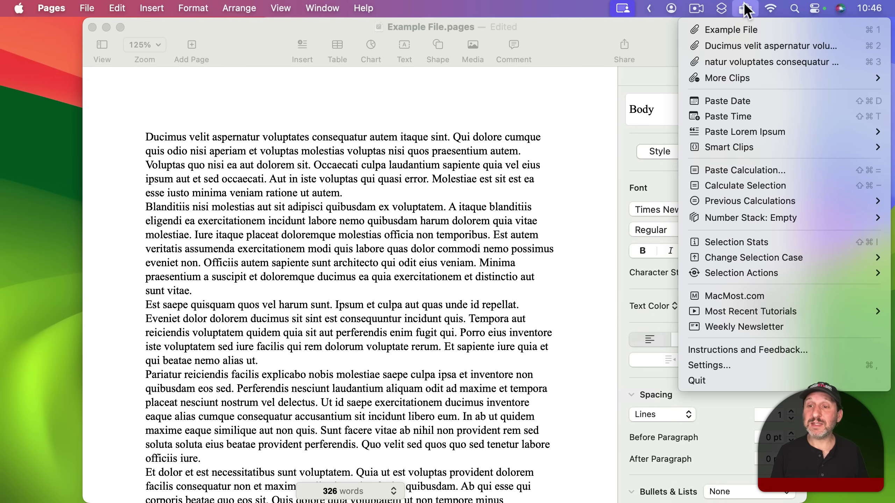
{"action": "mouse_move", "coordinate": [761, 252]}
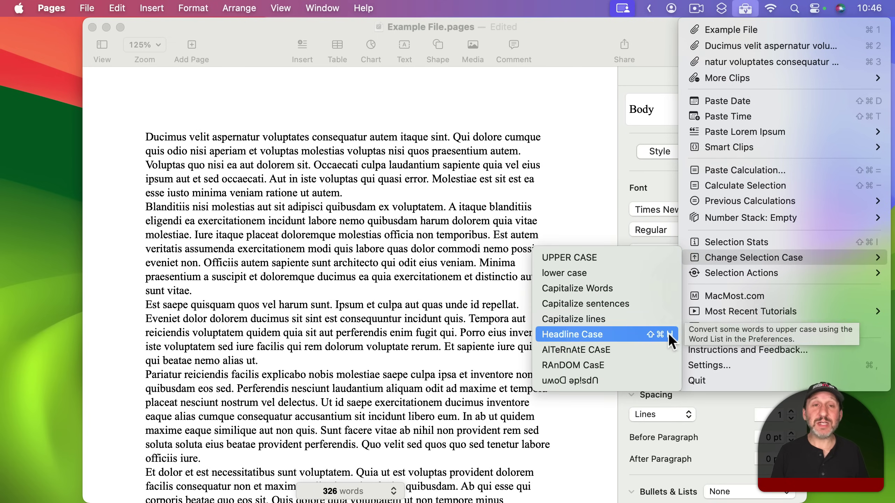
{"action": "left_click", "coordinate": [265, 221]}
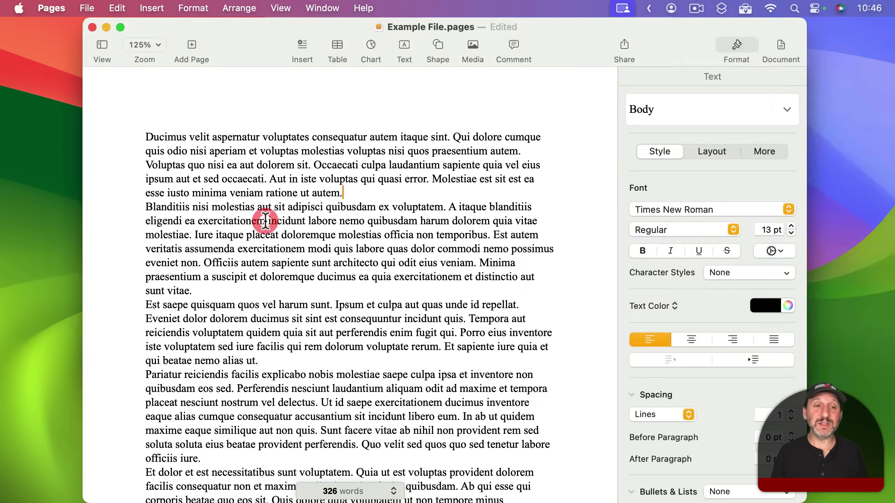
Separate the document's first sentence into a title line followed by a blank line, and convert it to Headline Case with ClipTools
{"action": "left_click", "coordinate": [454, 136]}
{"action": "key", "text": "Return"}
{"action": "key", "text": "Return"}
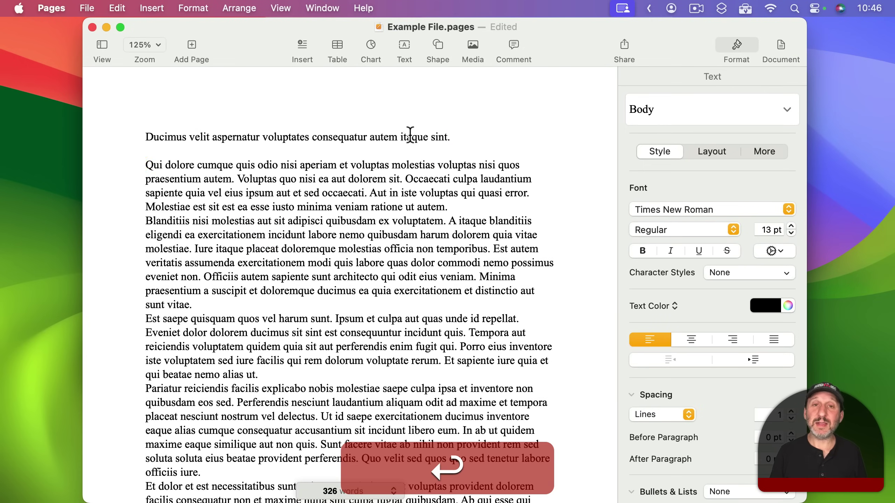
{"action": "left_click_drag", "start_coordinate": [466, 136], "coordinate": [101, 139]}
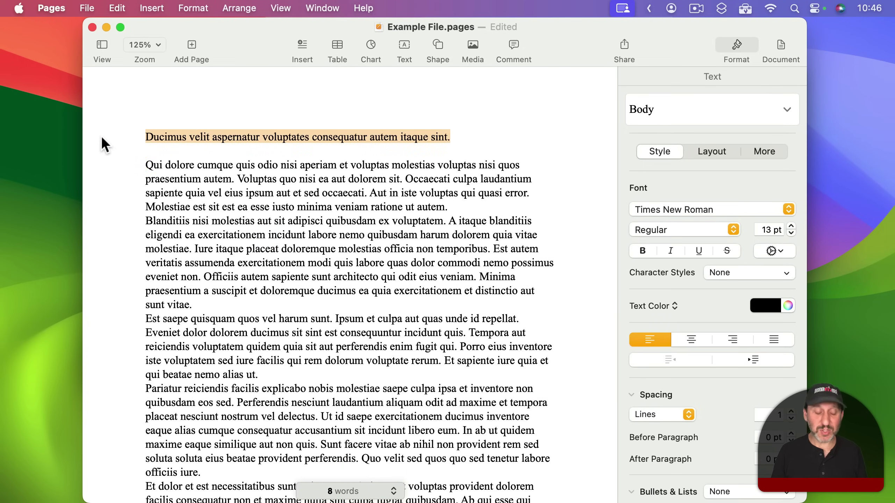
{"action": "key", "text": "shift+super"}
{"action": "key", "text": "shift+super+m"}
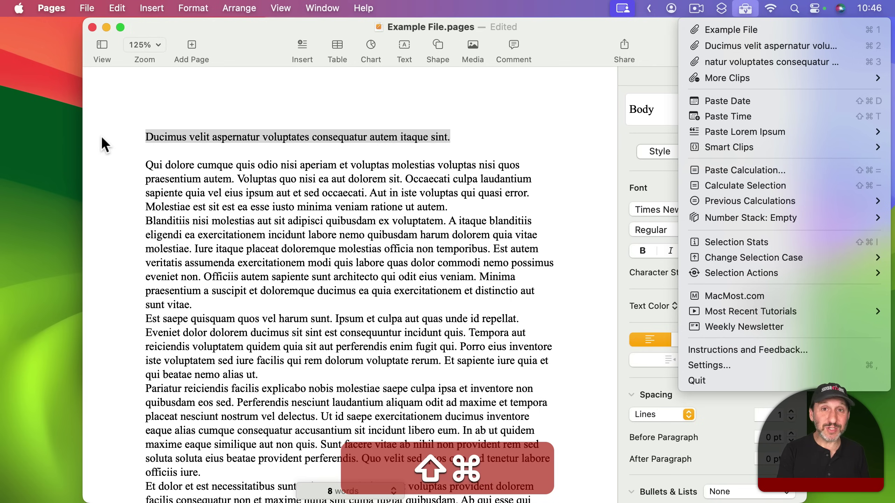
{"action": "key", "text": "shift+super+h"}
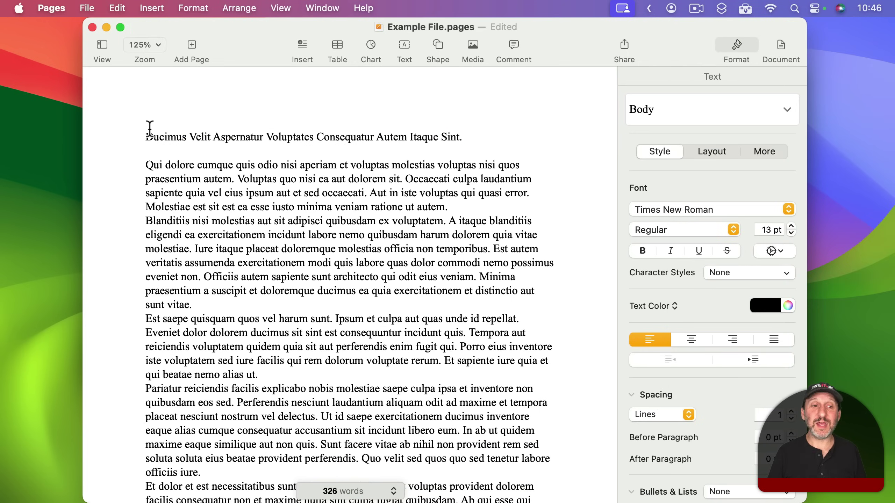
Add a new line below the title and insert the current date there with ClipTools' Paste Date
{"action": "left_click", "coordinate": [744, 9]}
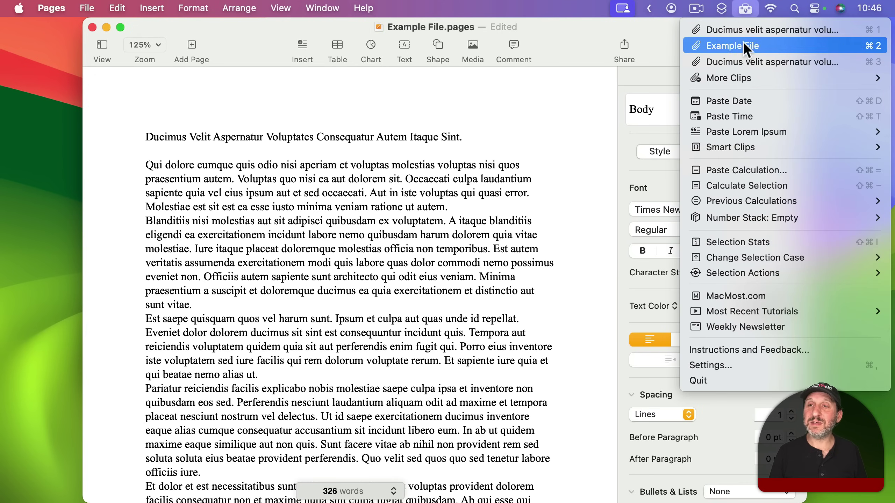
{"action": "left_click", "coordinate": [544, 121]}
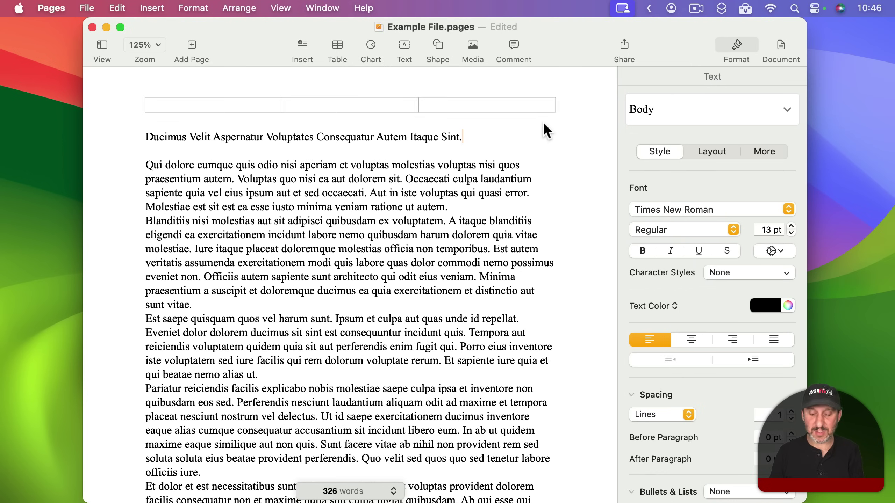
{"action": "key", "text": "Return"}
{"action": "key", "text": "shift+super+m"}
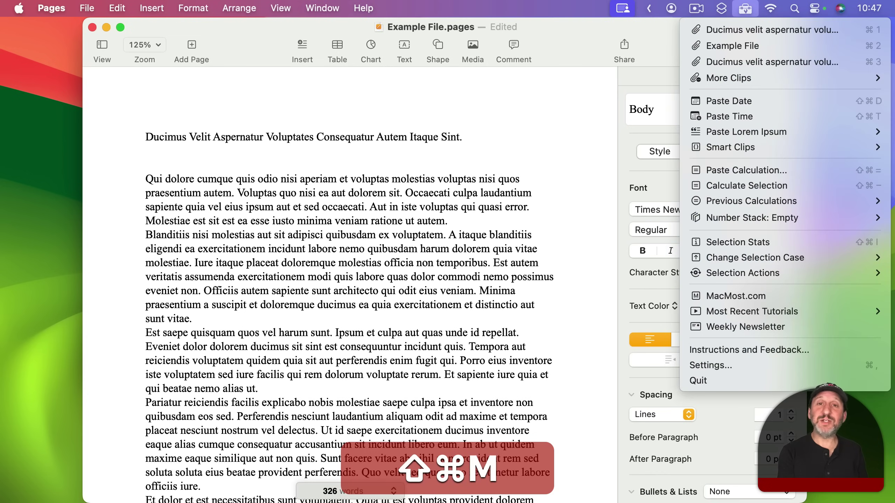
{"action": "key", "text": "shift+super+d"}
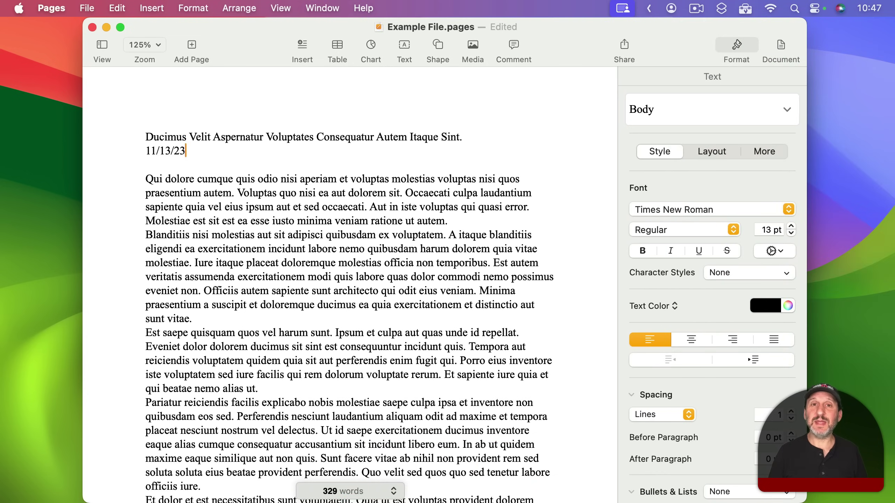